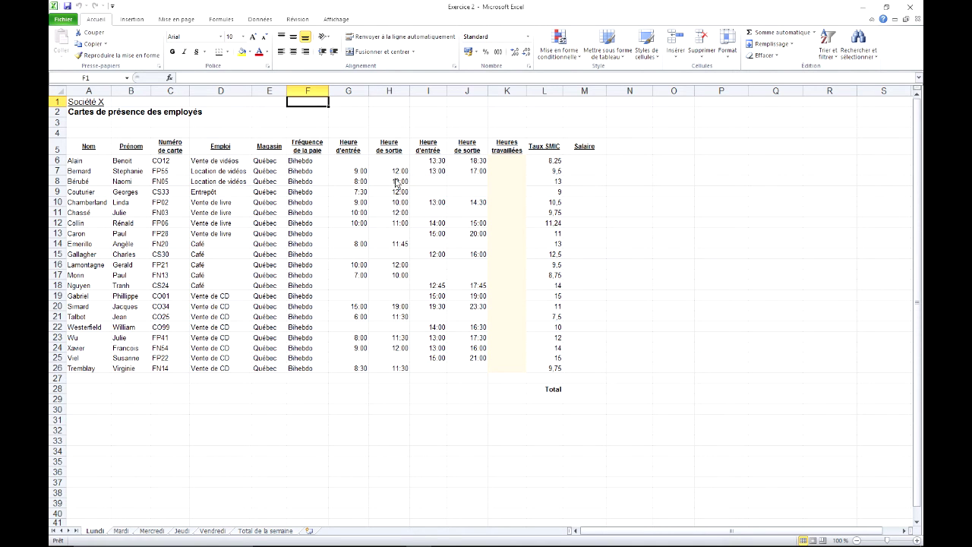
# Step: Enter the hours-worked formula =H6-G6+J6-I6 in K6 for the first employee
pyautogui.click(512, 161)
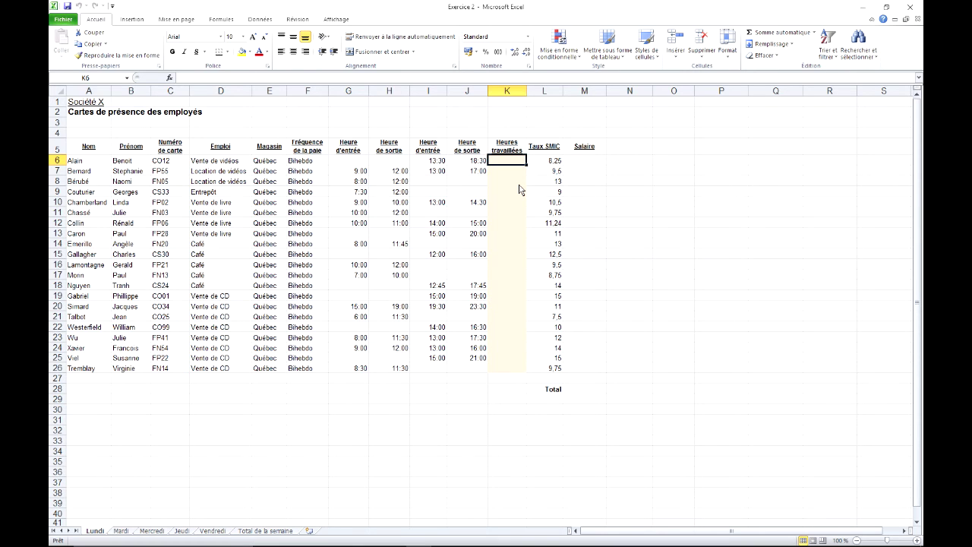
pyautogui.write('=')
pyautogui.press('Left')
pyautogui.press('Left')
pyautogui.press('Left')
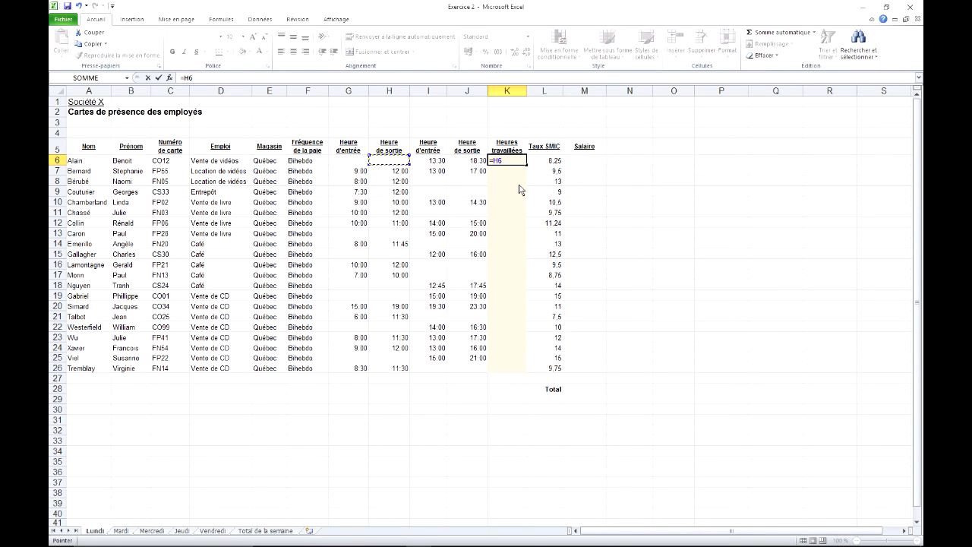
pyautogui.write('-')
pyautogui.press('Left')
pyautogui.press('Left')
pyautogui.press('Left')
pyautogui.press('Left')
pyautogui.write('+')
pyautogui.press('Left')
pyautogui.write('-')
pyautogui.press('Left')
pyautogui.press('Left')
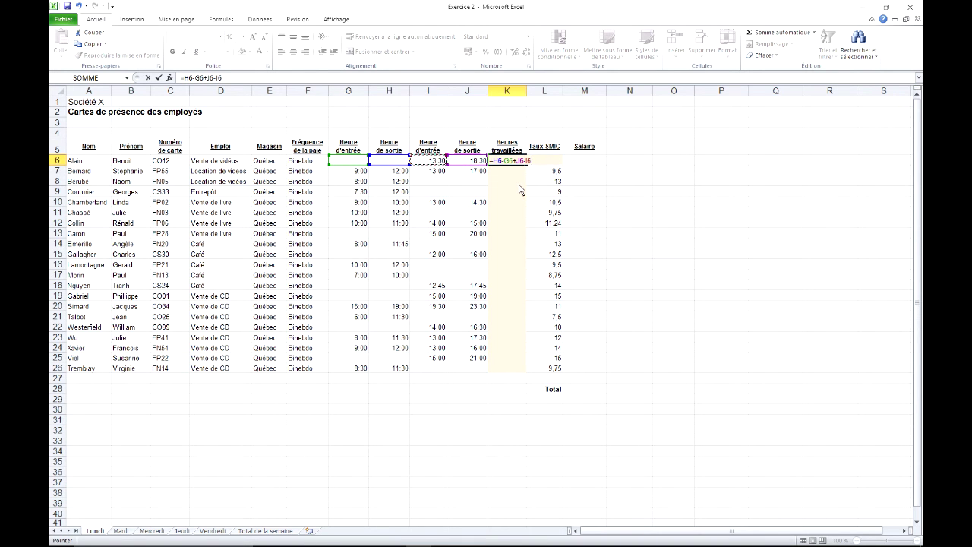
pyautogui.press('Return')
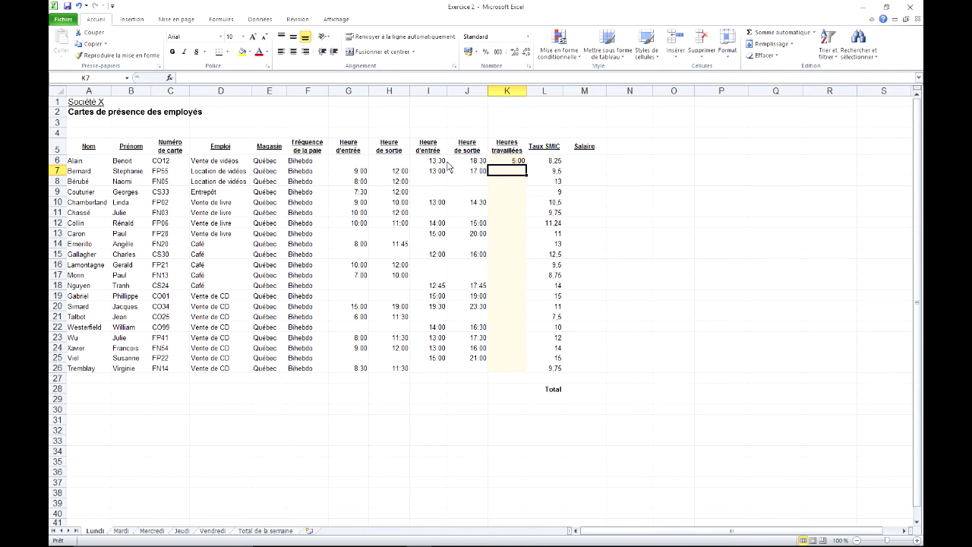
# Step: Fill the hours formula down from K6 to K26 and check the copied rows
pyautogui.click(520, 161)
pyautogui.moveTo(526, 165); pyautogui.dragTo(507, 379)
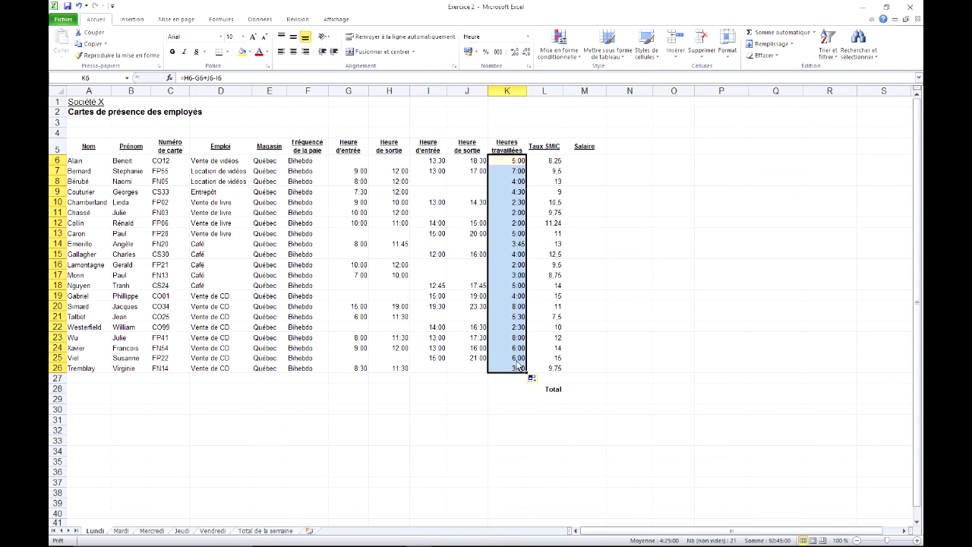
pyautogui.click(513, 193)
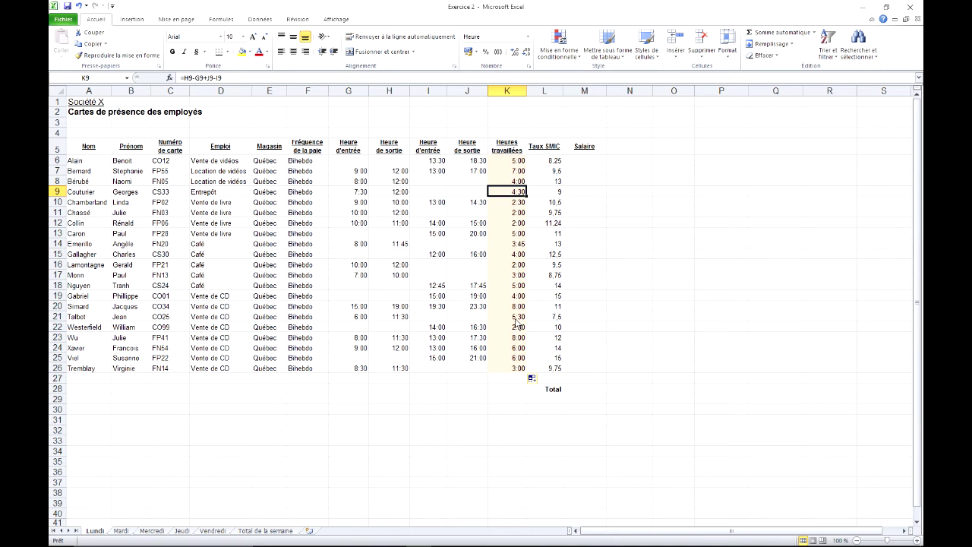
pyautogui.click(508, 173)
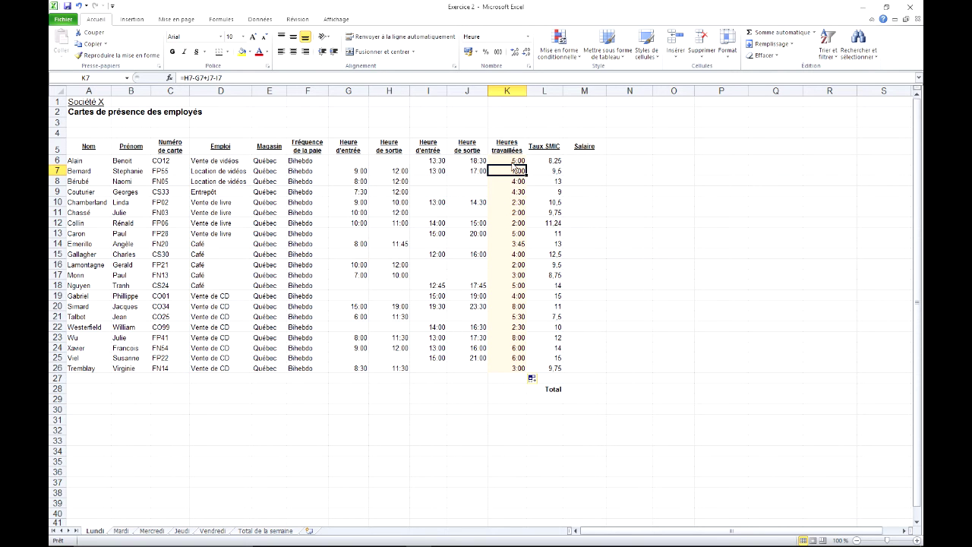
pyautogui.click(583, 162)
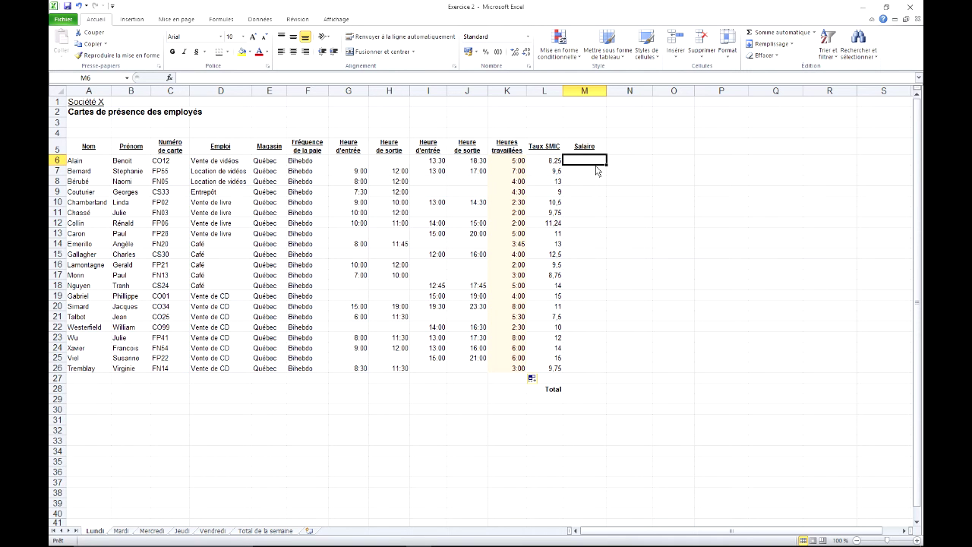
# Step: Enter =K6*L6 in M6 to multiply hours worked by the hourly rate
pyautogui.write('=')
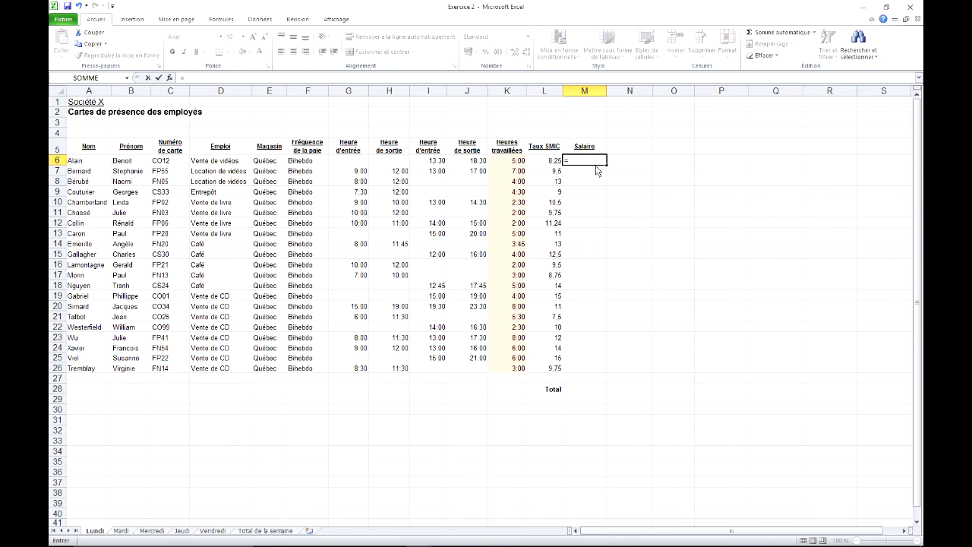
pyautogui.press('Left')
pyautogui.press('Left')
pyautogui.write('*')
pyautogui.press('Left')
pyautogui.press('Return')
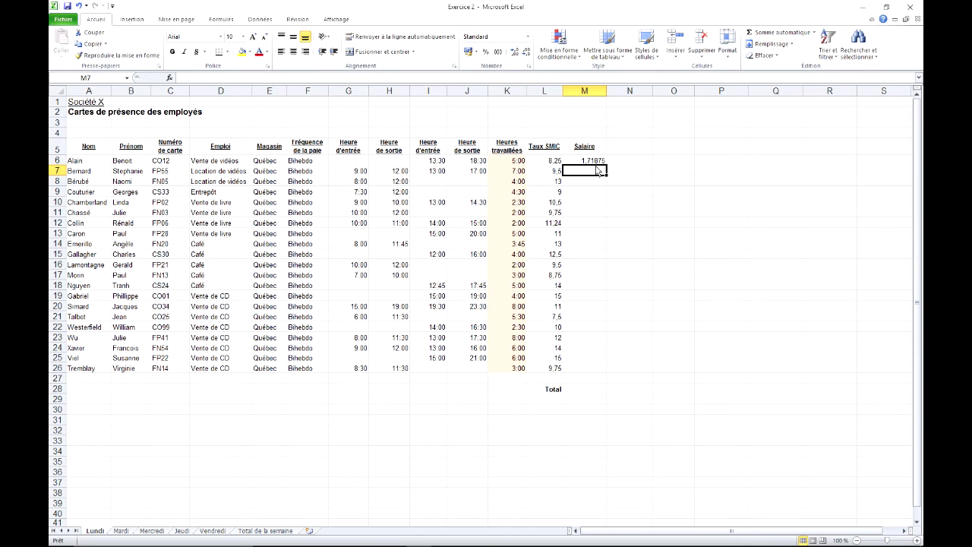
pyautogui.click(598, 161)
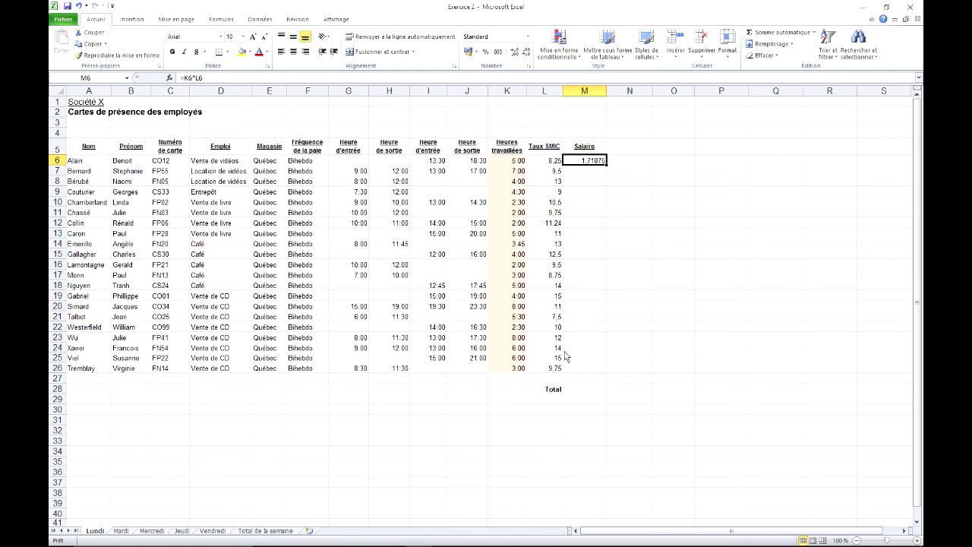
pyautogui.click(394, 432)
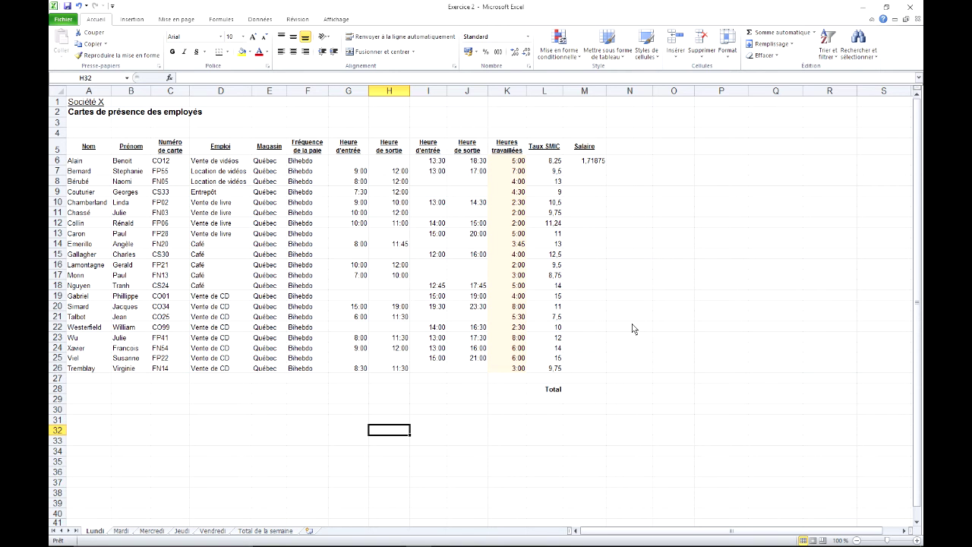
# Step: Enter the number 15487 in cell H32
pyautogui.write('15487')
pyautogui.press('Return')
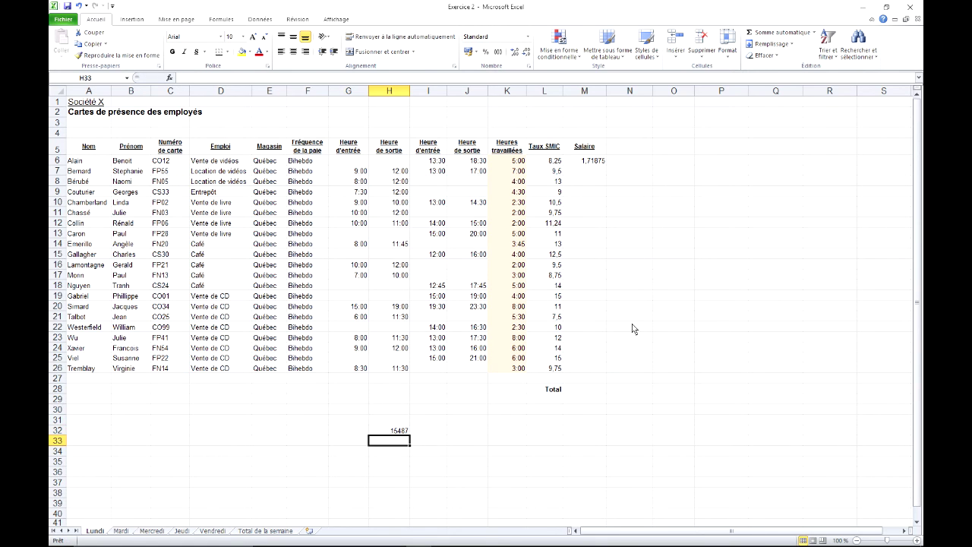
pyautogui.click(400, 433)
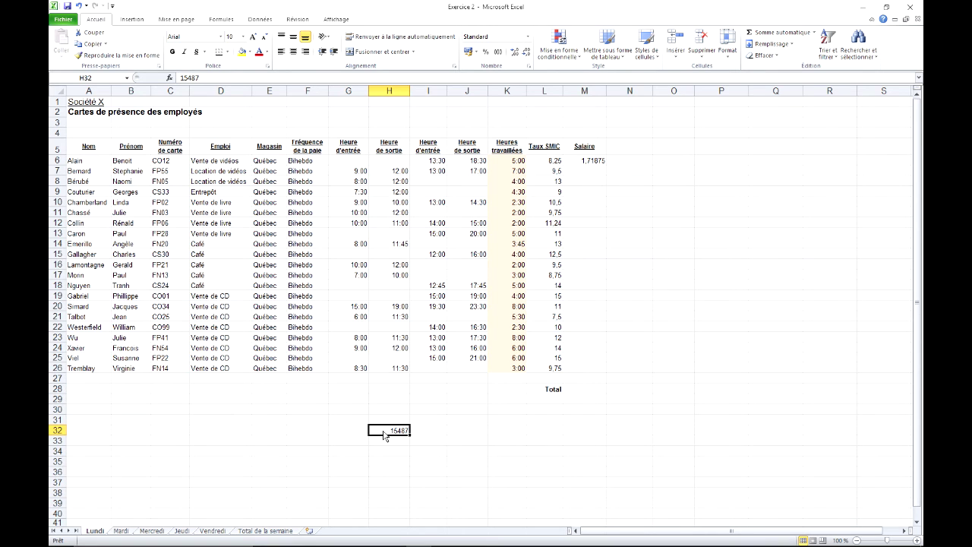
# Step: Preview H32 in the Date category's long weekday style, then close Format Cells without applying it
pyautogui.rightClick(384, 435)
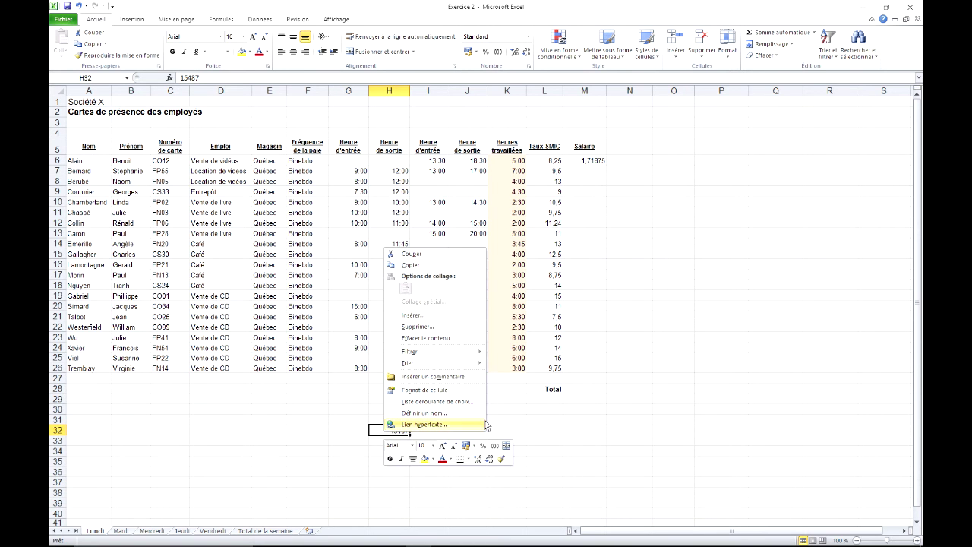
pyautogui.click(465, 391)
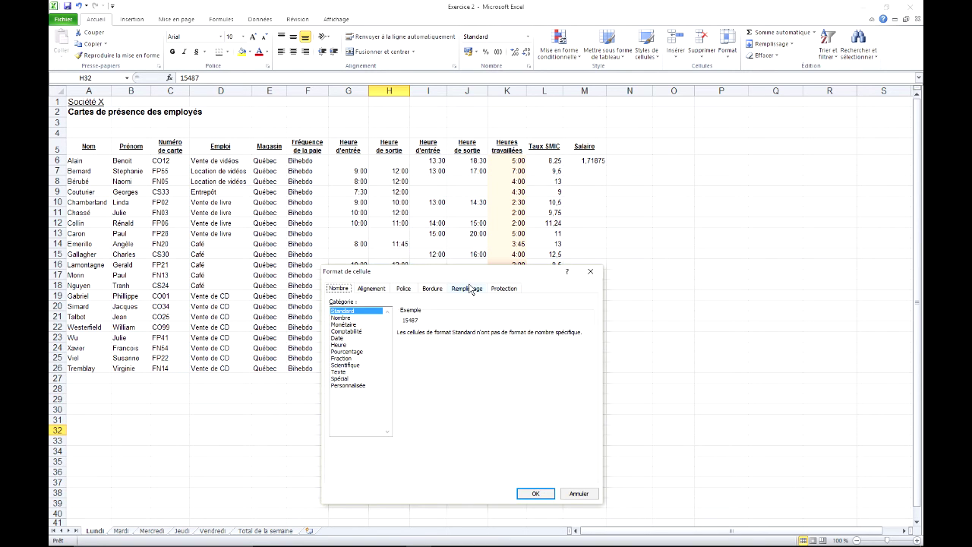
pyautogui.moveTo(438, 274); pyautogui.dragTo(509, 165)
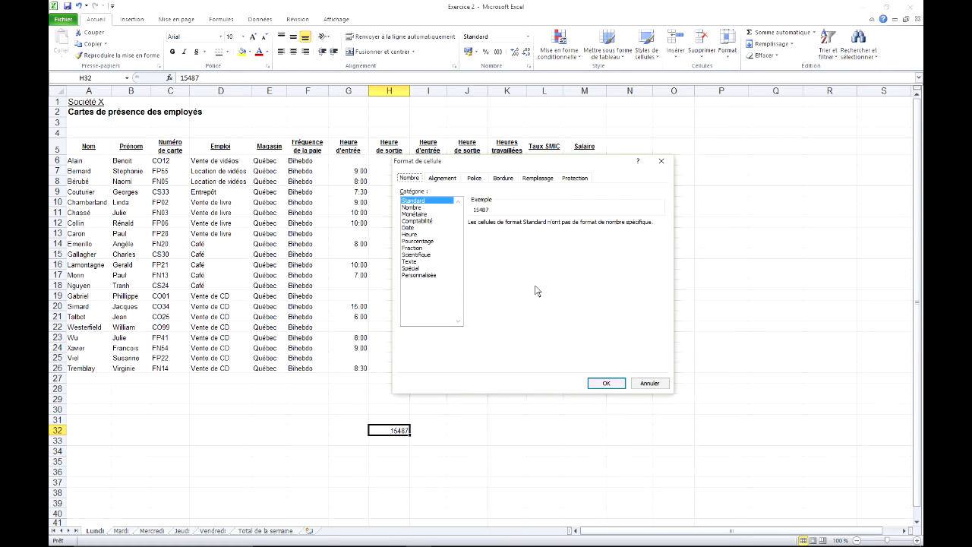
pyautogui.click(411, 229)
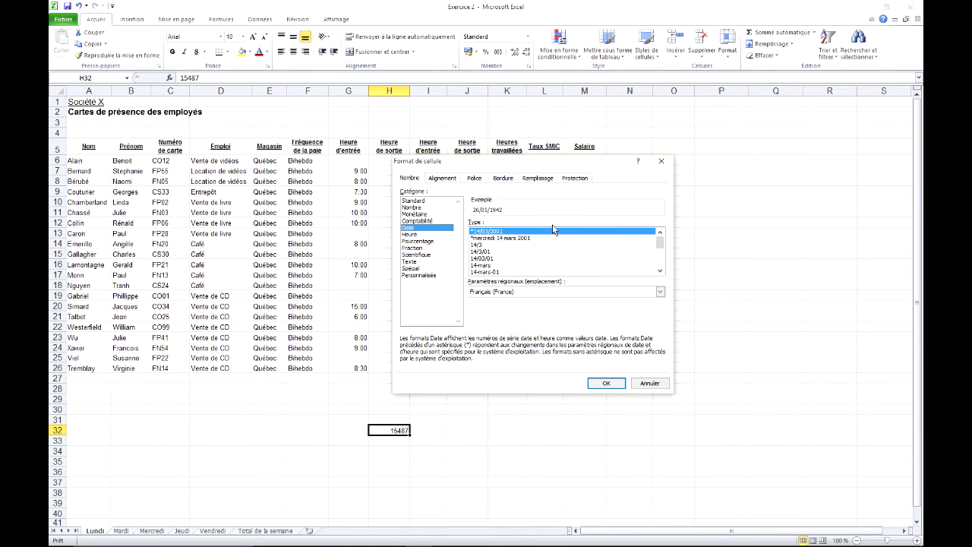
pyautogui.click(506, 237)
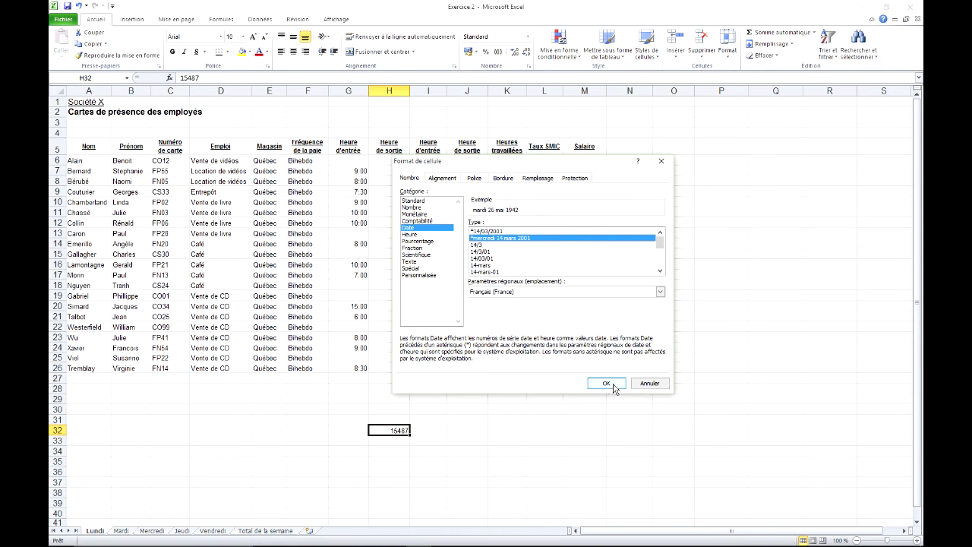
pyautogui.click(656, 385)
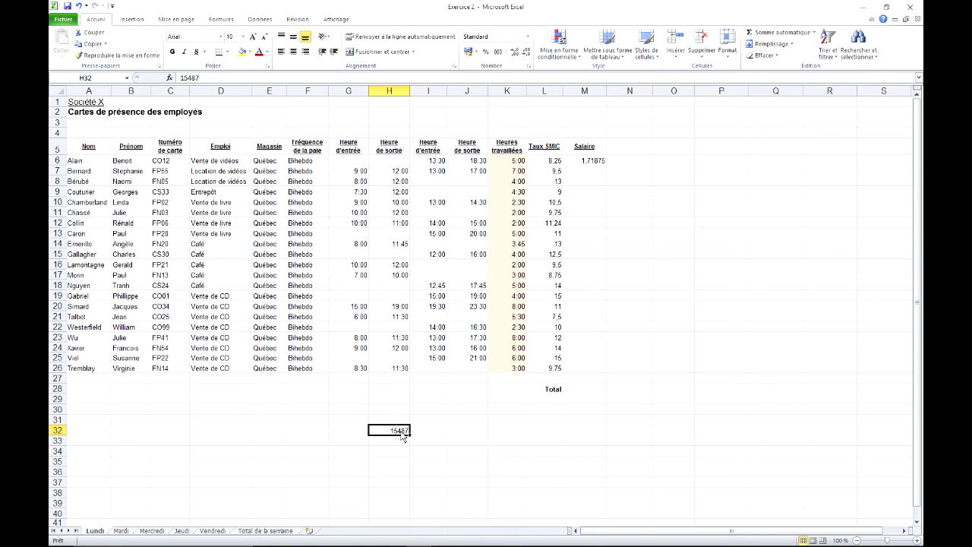
# Step: Enter the date 1/1/1900 in cell J32
pyautogui.click(460, 436)
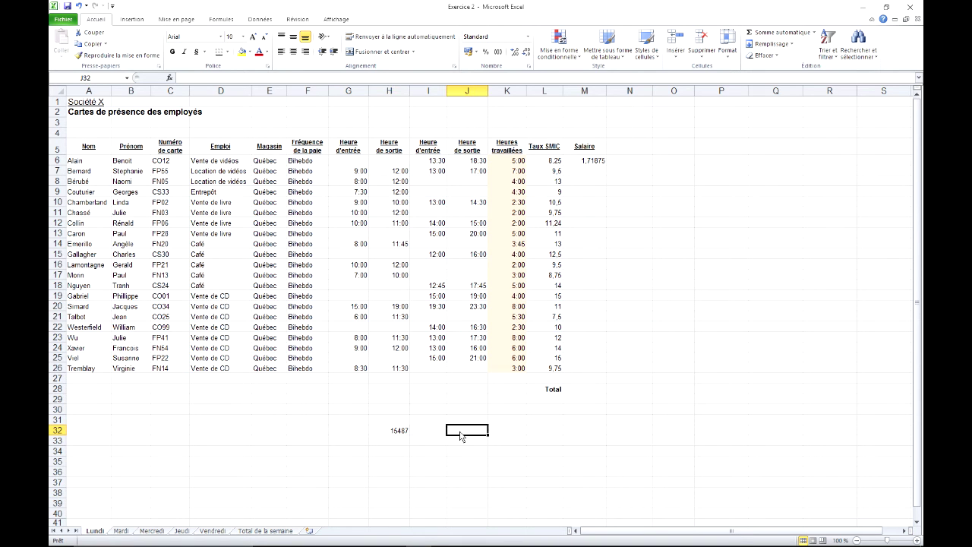
pyautogui.write('1/1/1900')
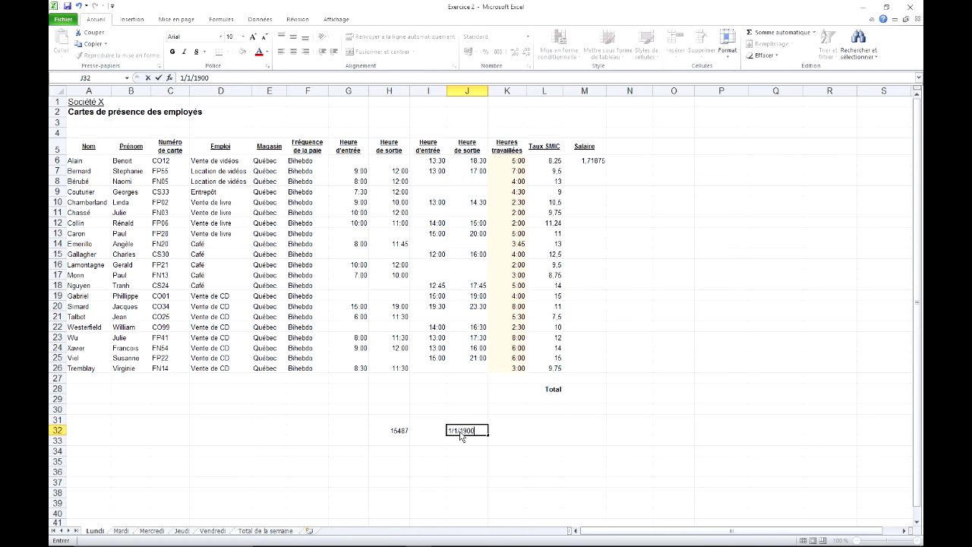
pyautogui.press('Return')
# Step: Give J32 the Standard number format so it shows the serial number 1
pyautogui.click(461, 432)
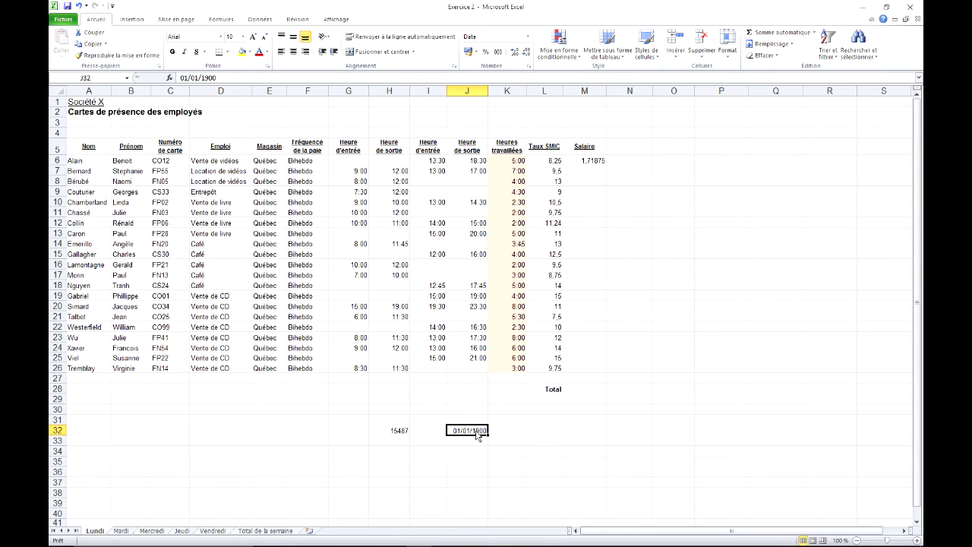
pyautogui.rightClick(453, 433)
pyautogui.click(528, 393)
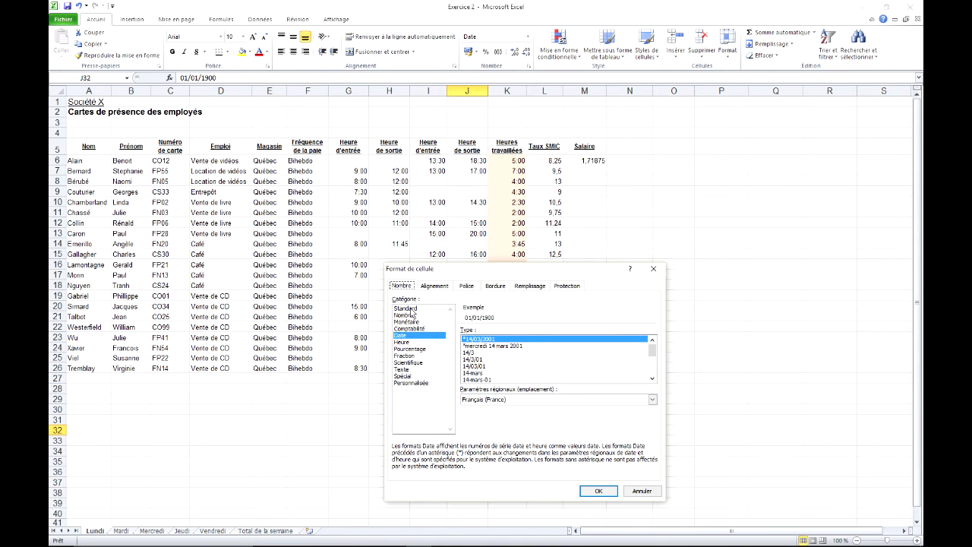
pyautogui.click(410, 308)
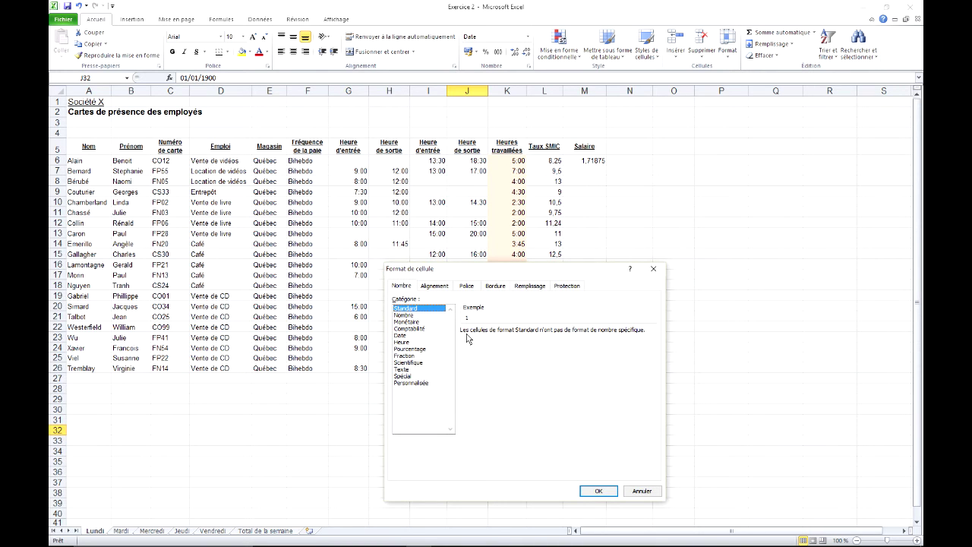
pyautogui.click(598, 491)
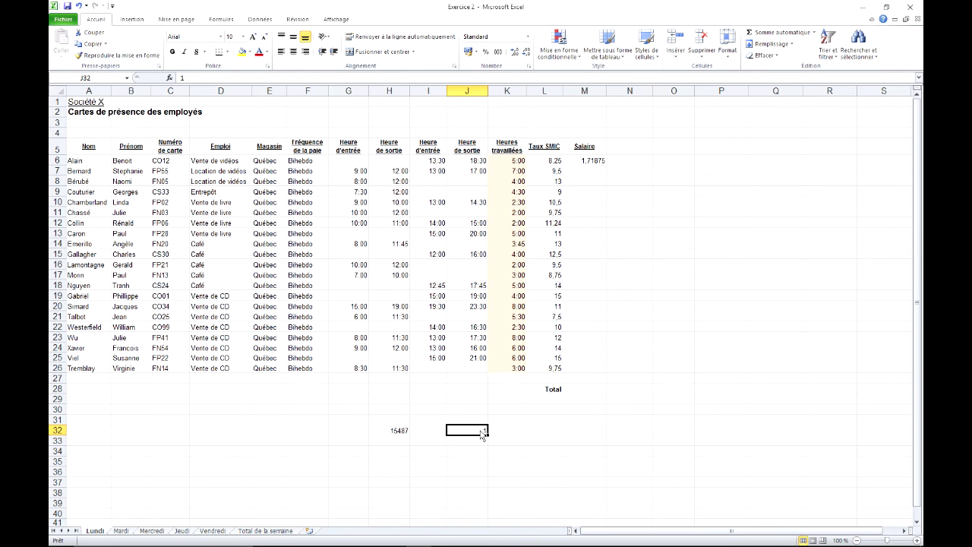
# Step: Enter the date 5/10/2015 in cell H32
pyautogui.click(399, 431)
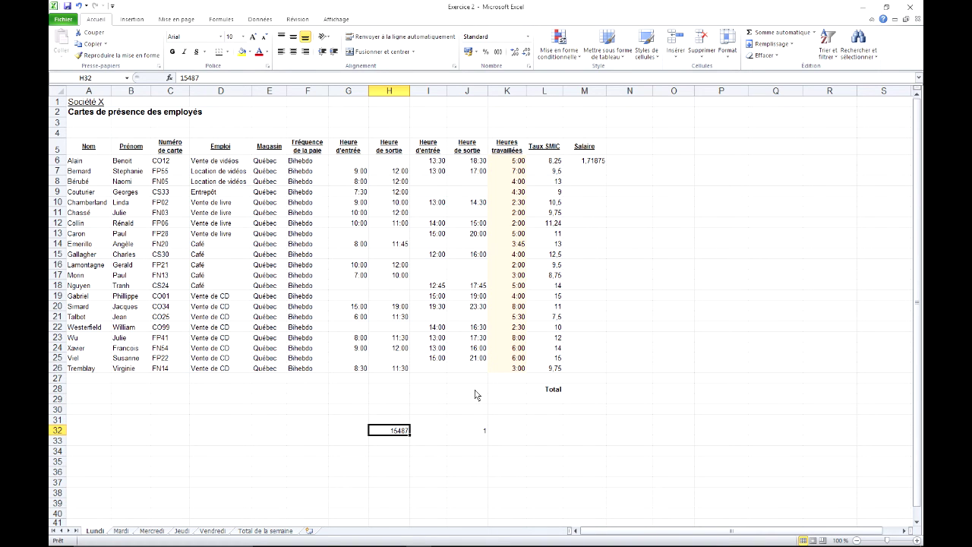
pyautogui.write('5/10/2015')
pyautogui.press('Return')
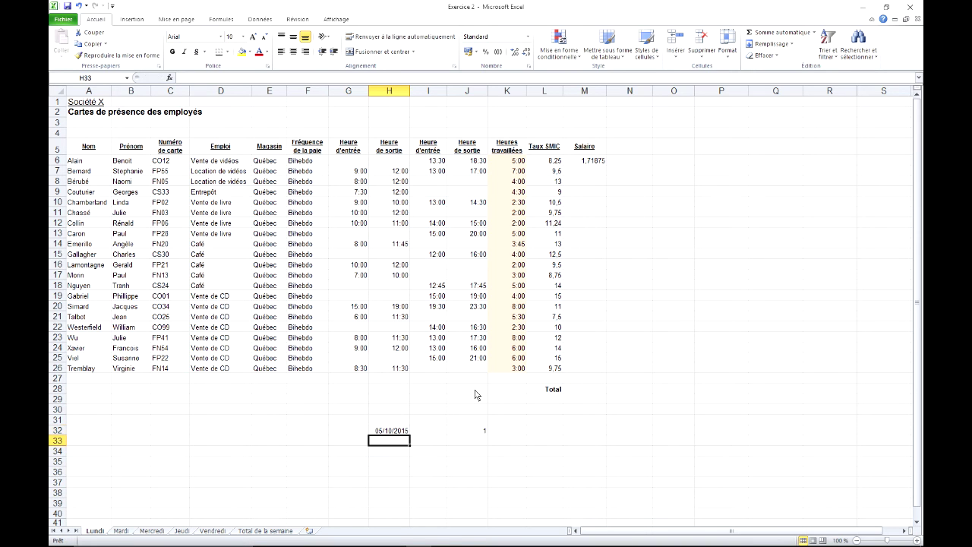
pyautogui.click(399, 433)
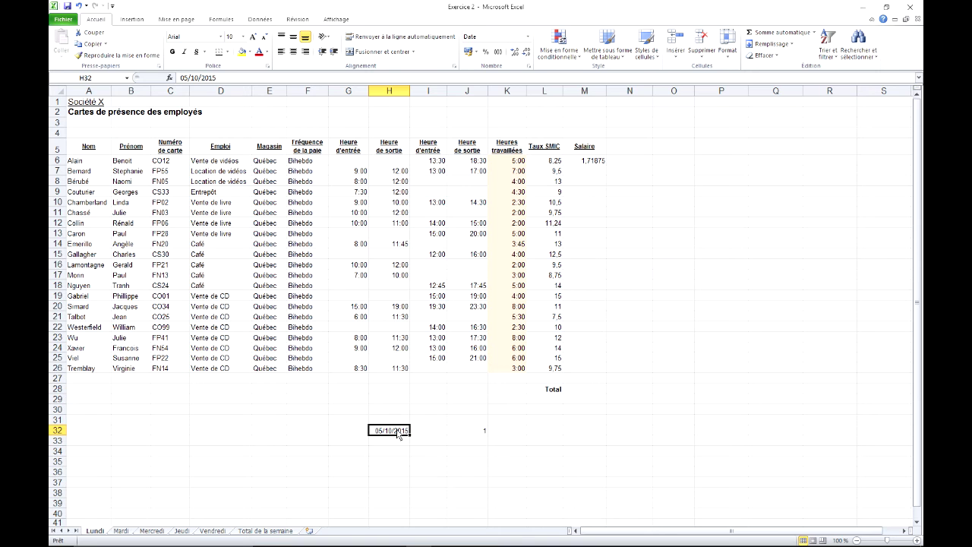
# Step: Copy J32's Standard format onto H32 with Format Painter so it shows 42282
pyautogui.click(467, 432)
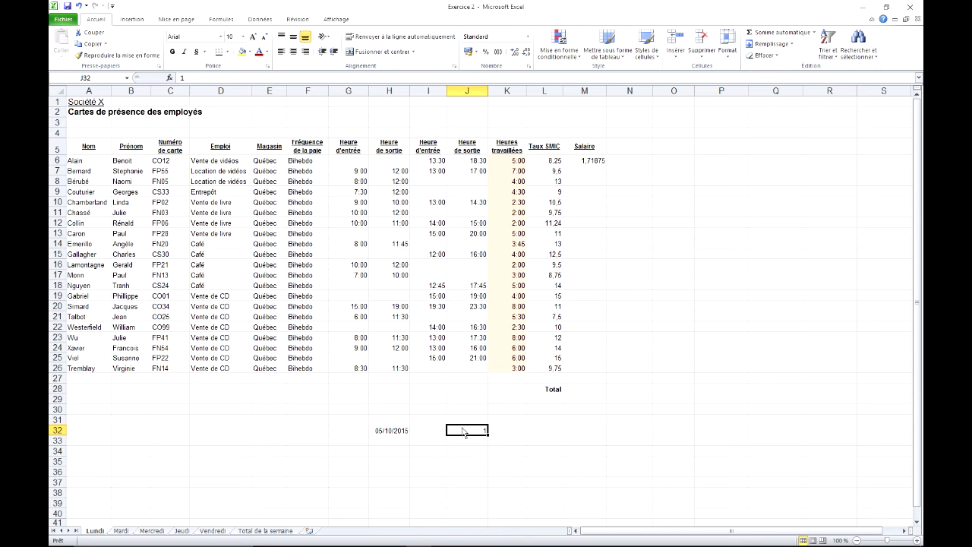
pyautogui.click(160, 56)
pyautogui.click(393, 443)
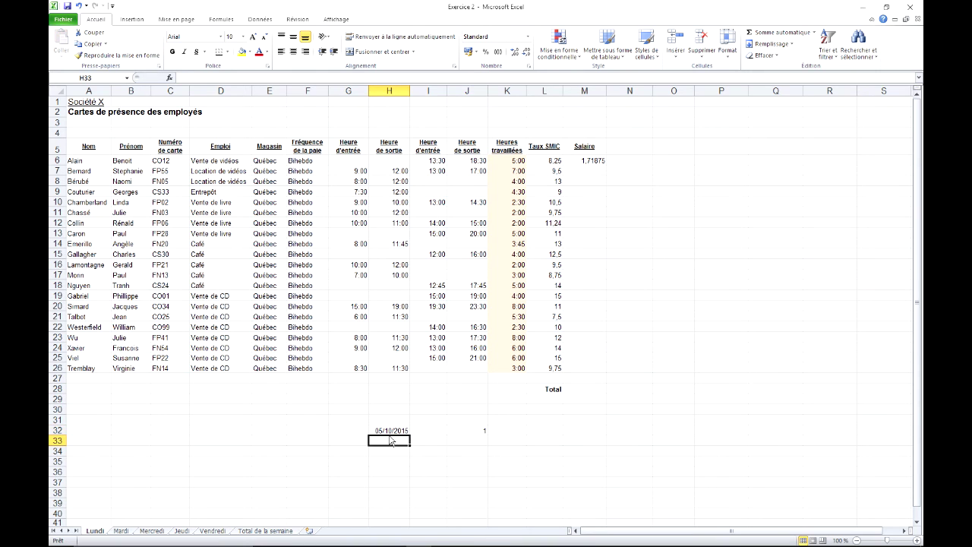
pyautogui.click(485, 432)
pyautogui.click(118, 55)
pyautogui.click(391, 431)
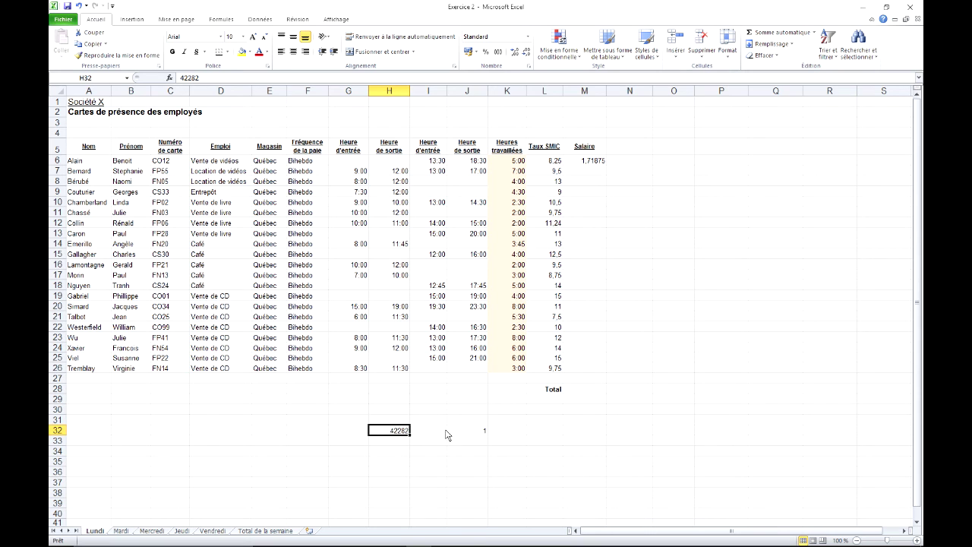
pyautogui.click(475, 437)
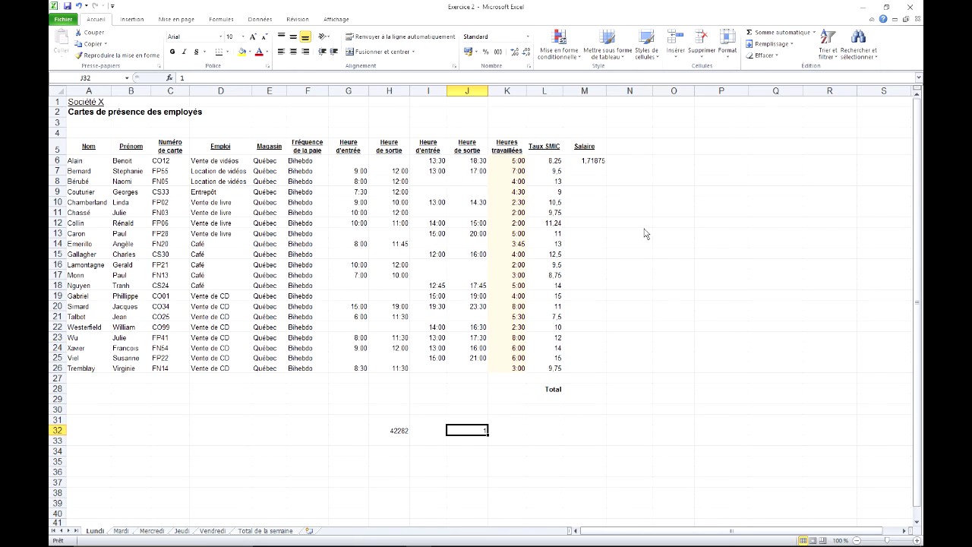
pyautogui.click(395, 433)
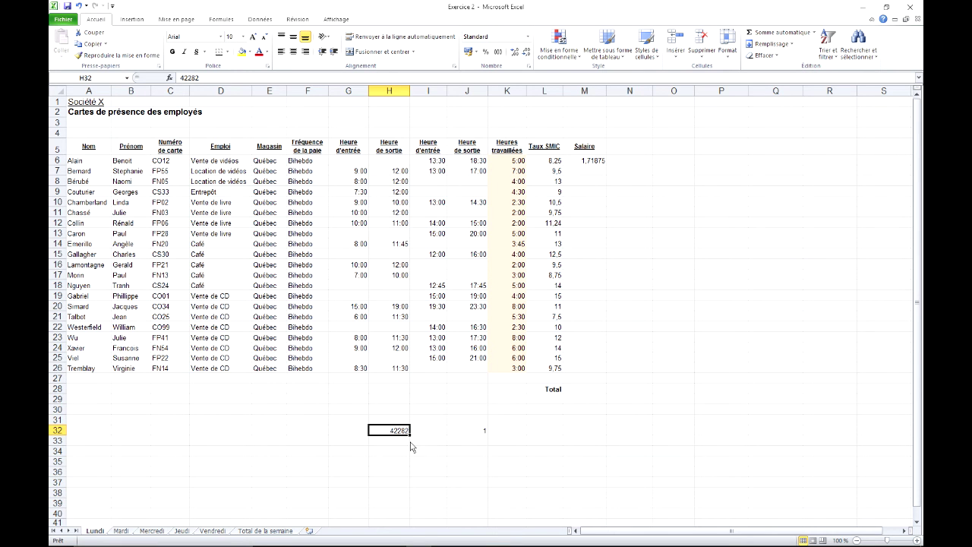
pyautogui.click(395, 452)
# Step: Enter the value 42282,5 in cell H34
pyautogui.write('42282')
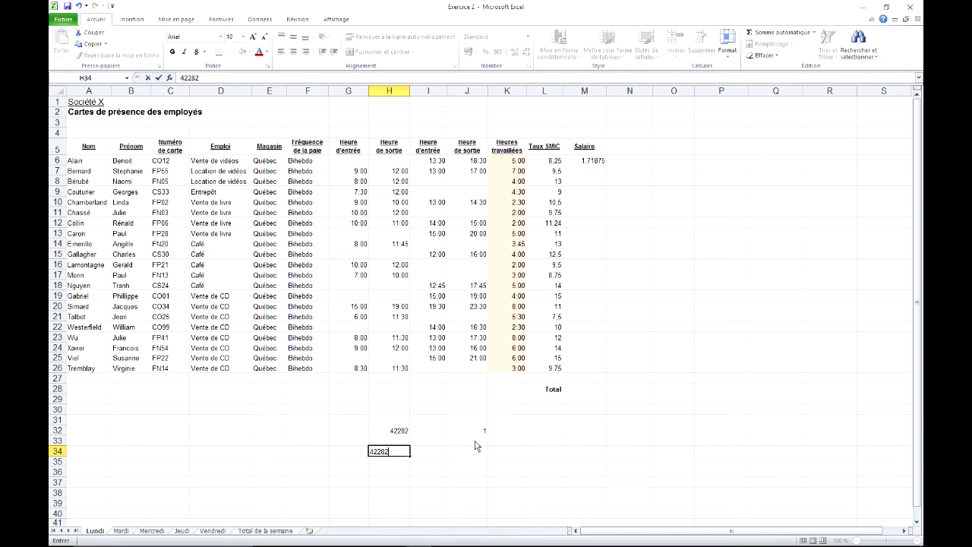
pyautogui.write(',5')
pyautogui.press('Return')
pyautogui.click(400, 453)
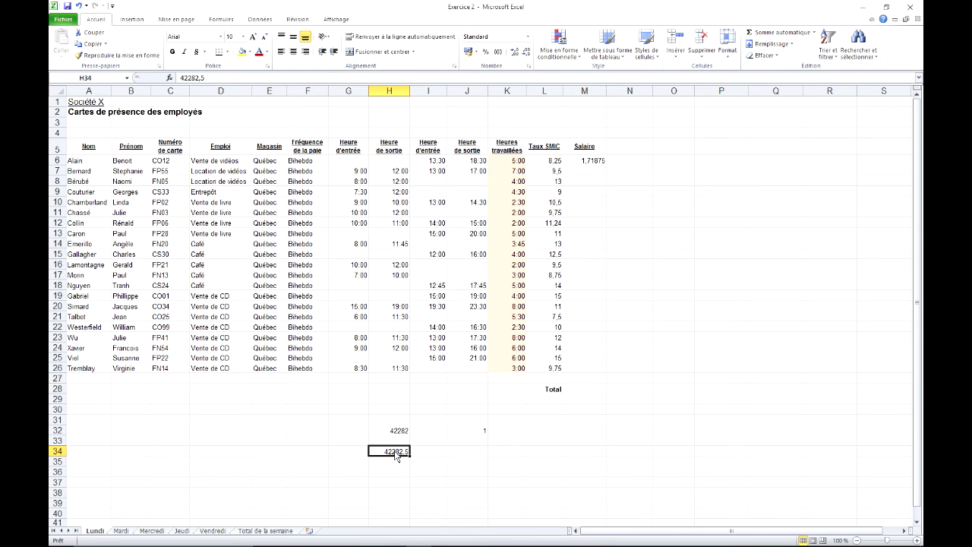
pyautogui.rightClick(382, 454)
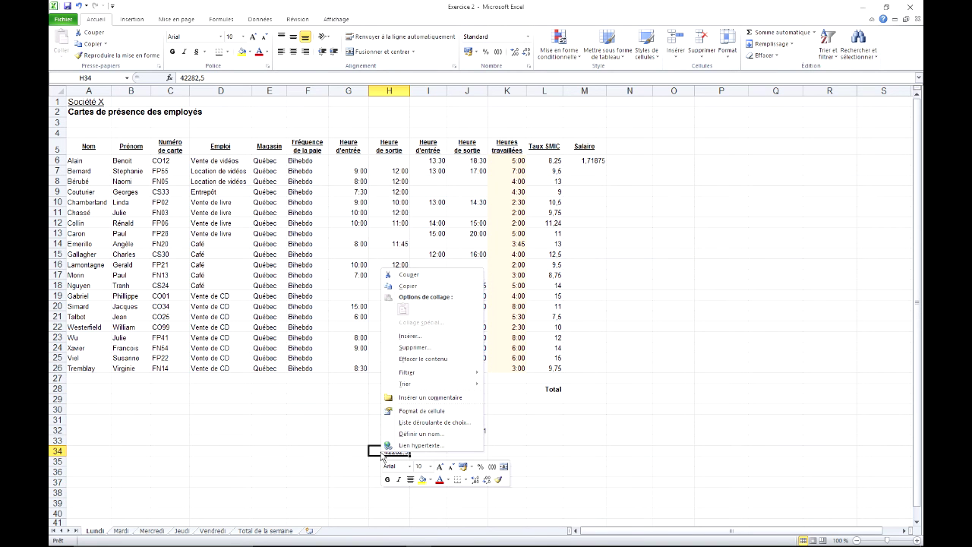
# Step: Format H34 as date-time type 14/3/01 13:30 and widen column H to show 5/10/15 12:00
pyautogui.click(422, 411)
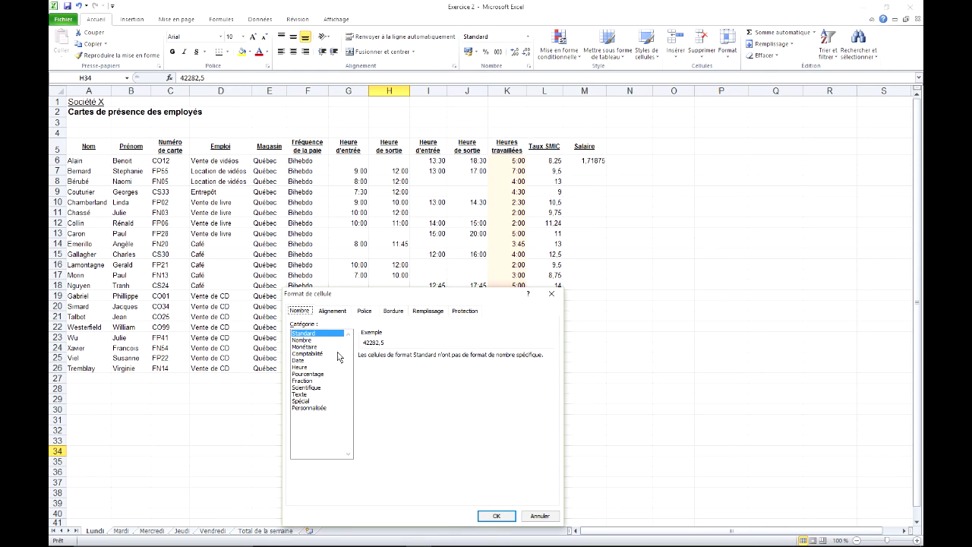
pyautogui.click(302, 360)
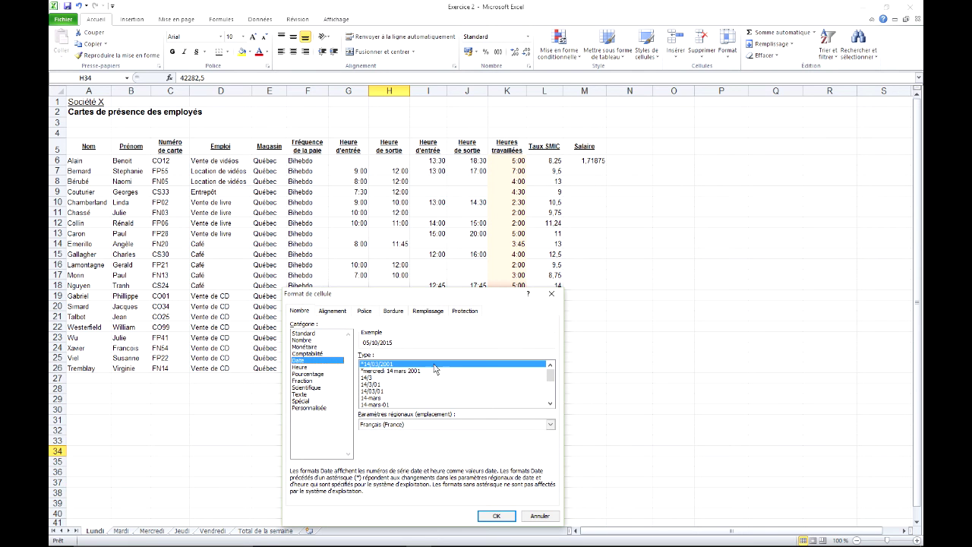
pyautogui.click(550, 403)
pyautogui.click(550, 403)
pyautogui.click(551, 403)
pyautogui.click(550, 403)
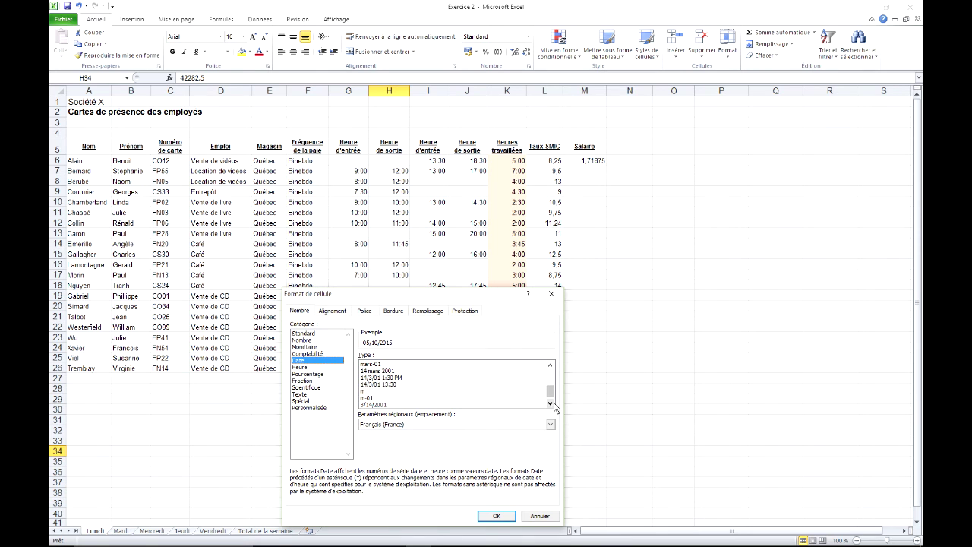
pyautogui.click(391, 385)
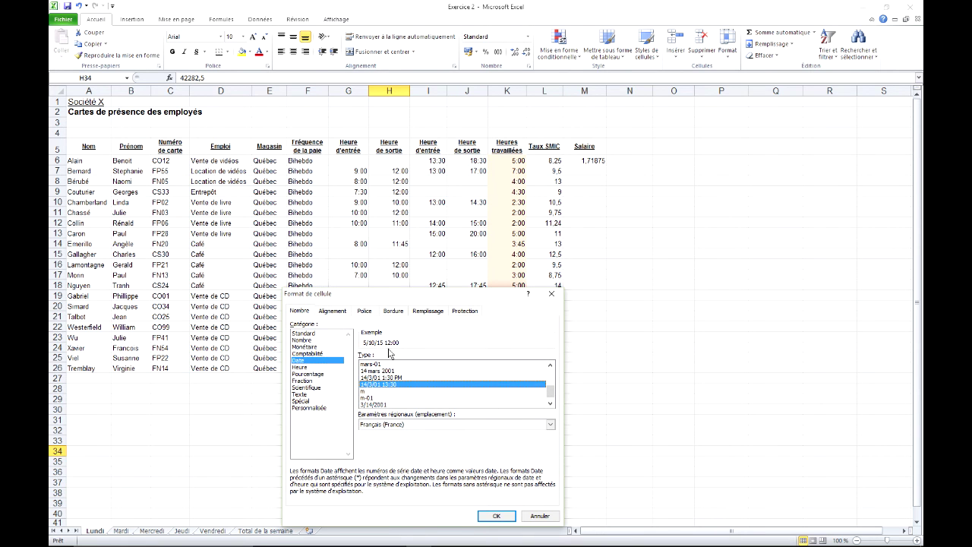
pyautogui.click(504, 517)
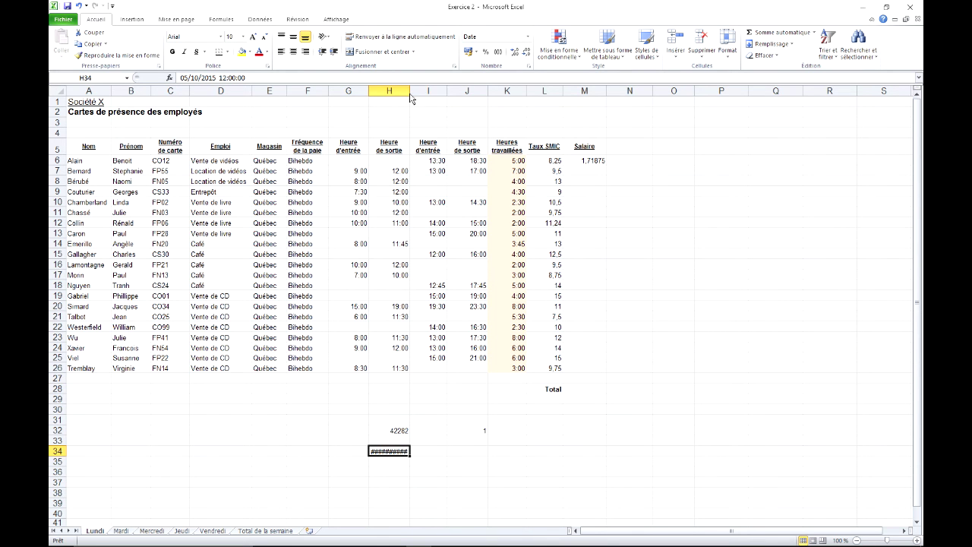
pyautogui.moveTo(410, 91); pyautogui.dragTo(414, 91)
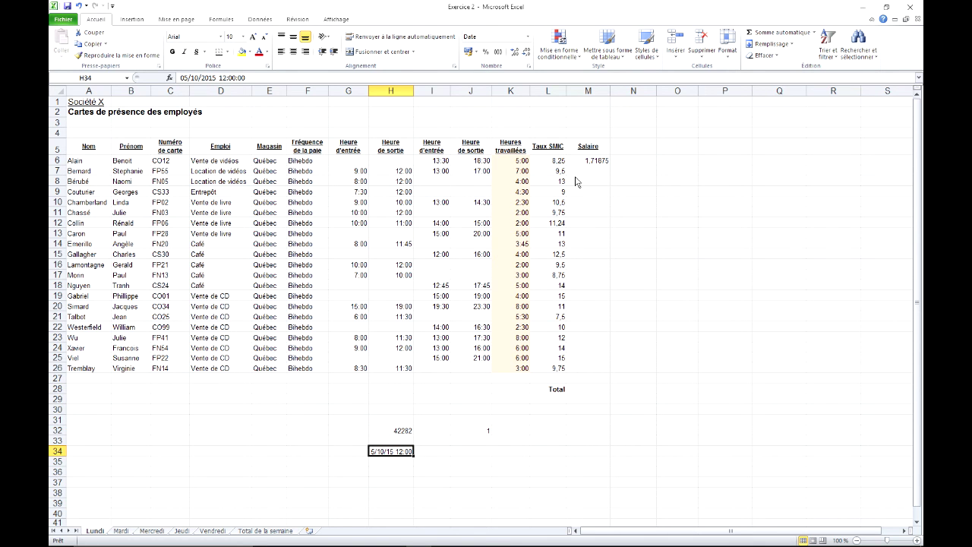
# Step: Append *24 to the salary formula in M6 so it reads =K6*L6*24
pyautogui.click(597, 163)
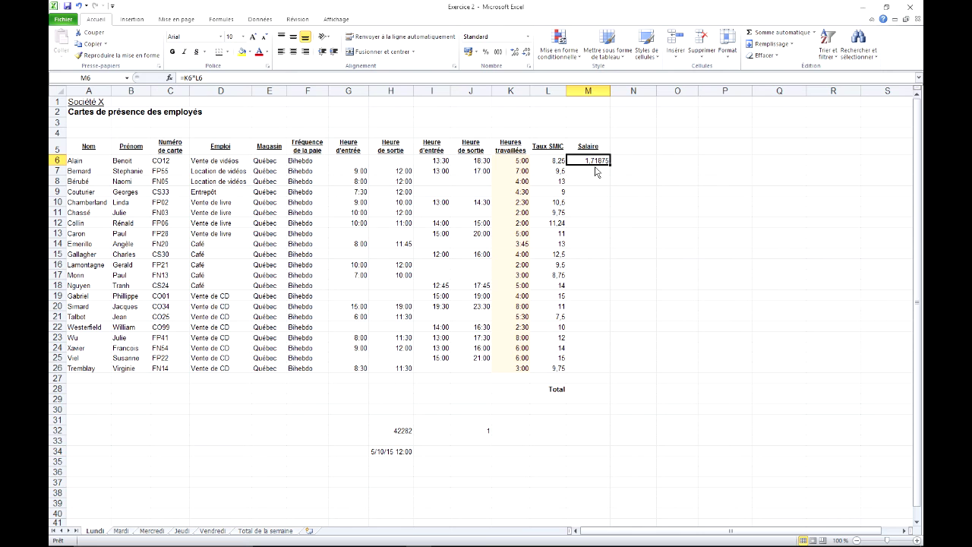
pyautogui.click(524, 163)
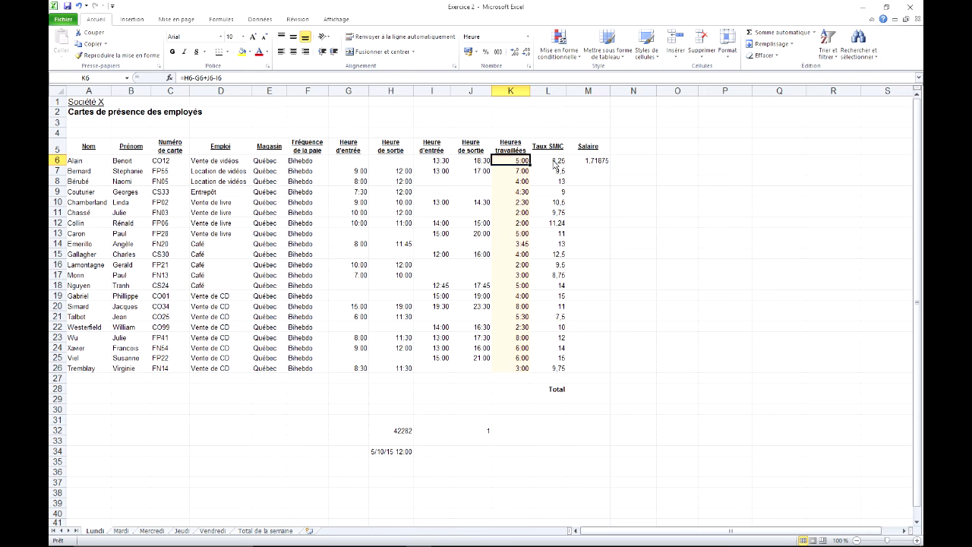
pyautogui.click(596, 166)
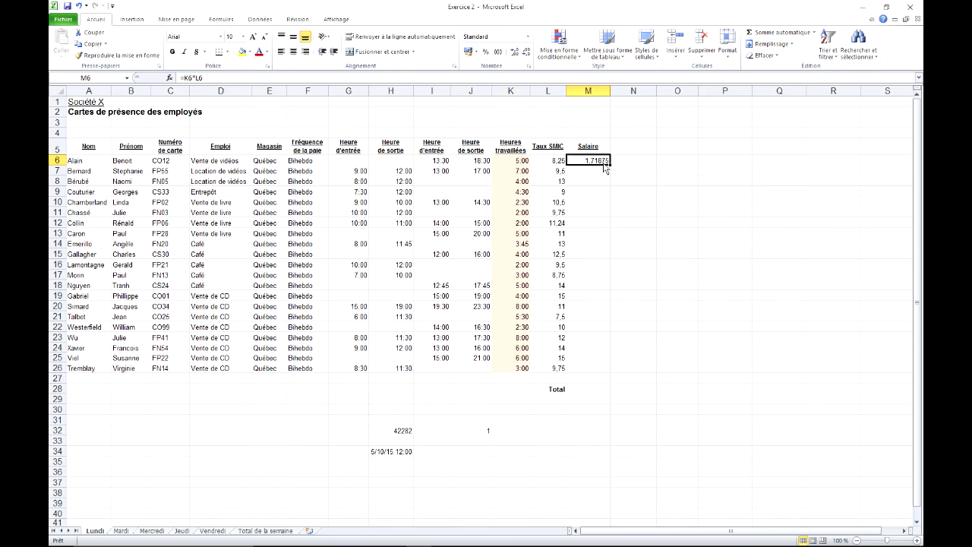
pyautogui.click(224, 79)
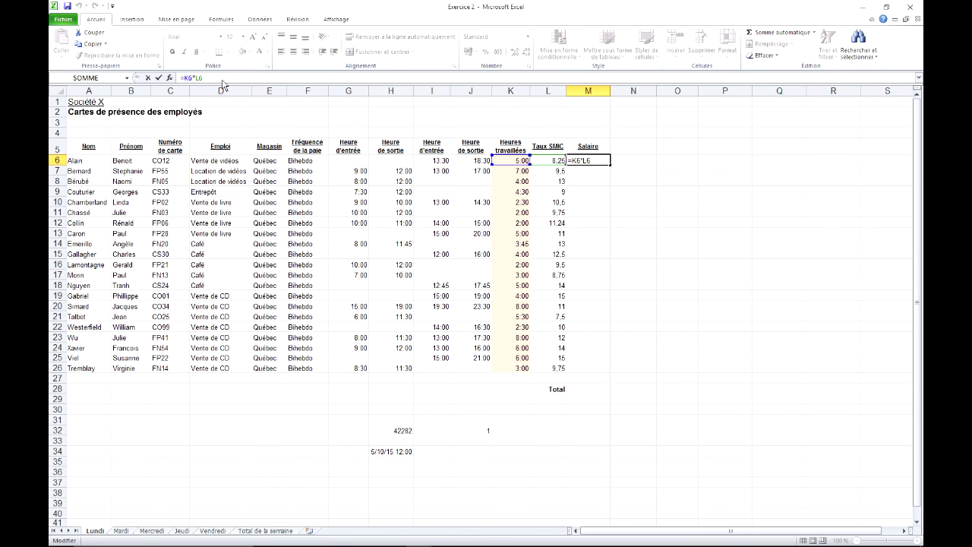
pyautogui.write('*')
pyautogui.write('24')
pyautogui.press('Return')
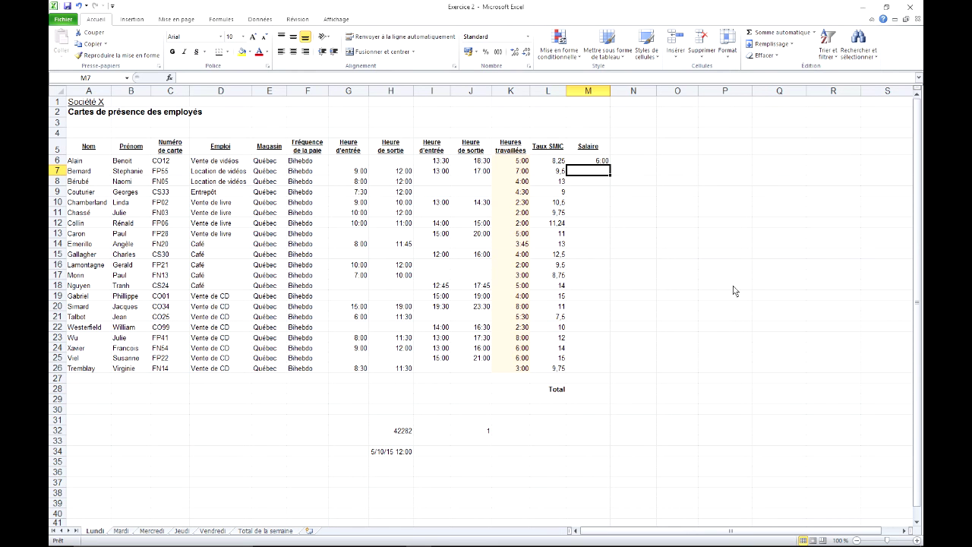
pyautogui.click(600, 161)
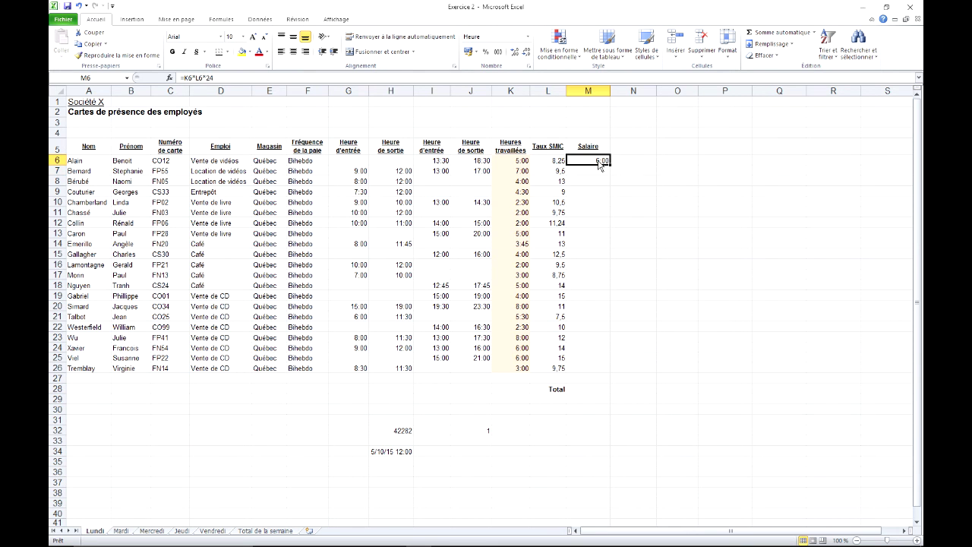
pyautogui.click(558, 162)
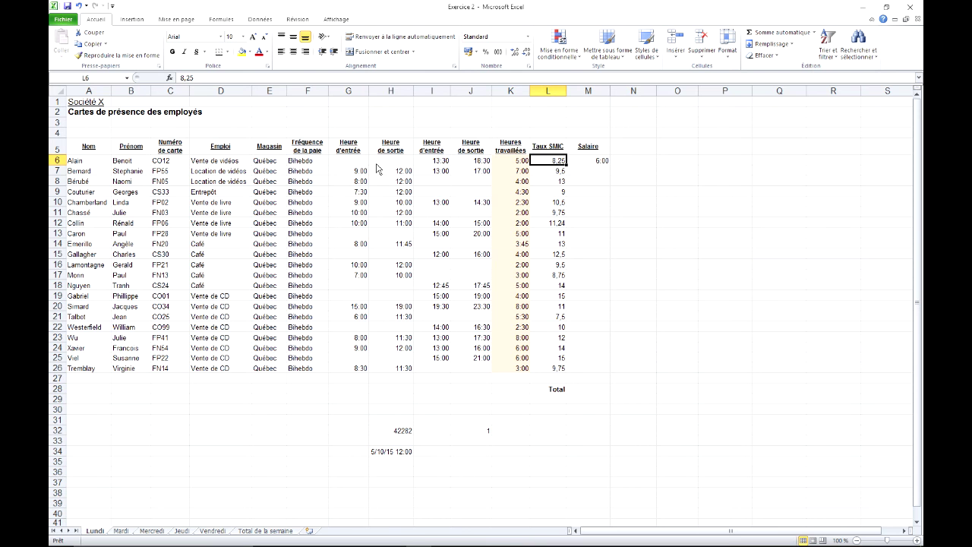
# Step: Revert M6 to =K6*L6 and paint L6's plain number format onto it, showing 1,71875
pyautogui.click(114, 55)
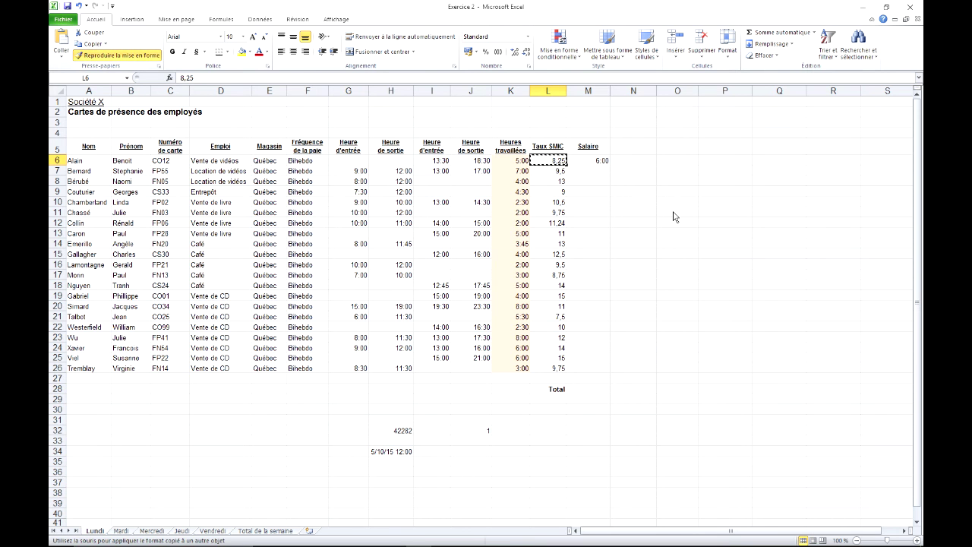
pyautogui.click(606, 162)
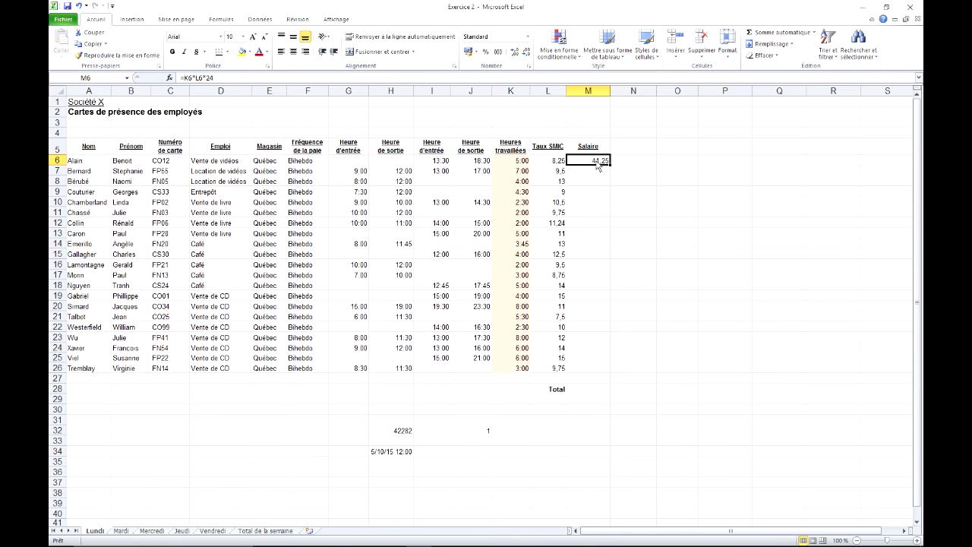
pyautogui.click(223, 79)
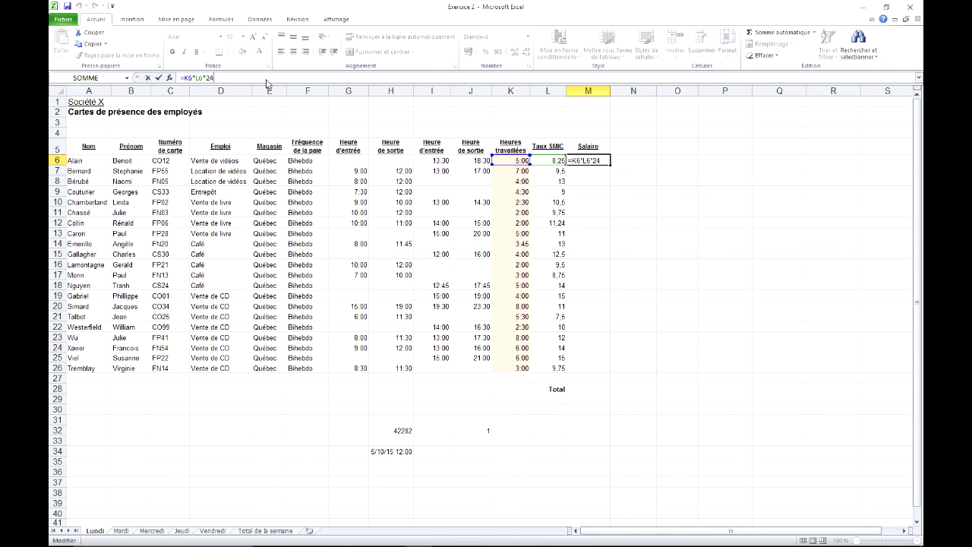
pyautogui.press('BackSpace')
pyautogui.press('BackSpace')
pyautogui.press('BackSpace')
pyautogui.press('Return')
pyautogui.click(565, 161)
pyautogui.click(118, 55)
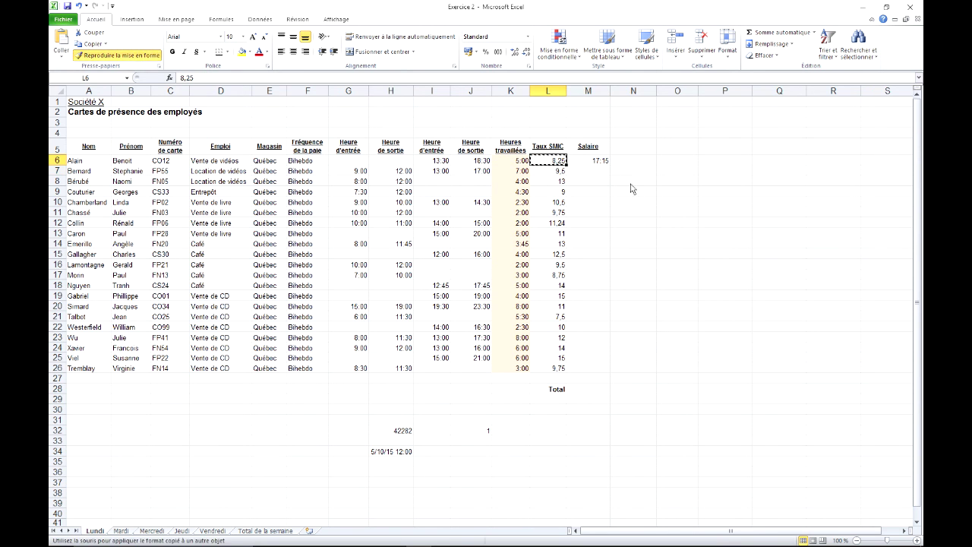
pyautogui.click(592, 161)
pyautogui.click(522, 162)
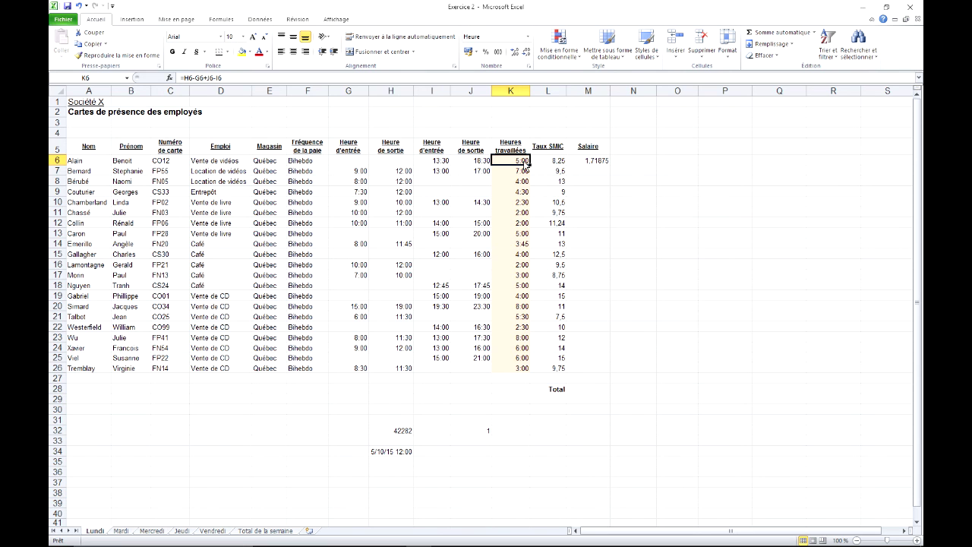
# Step: Give K6 the Standard number format so its 5:00 shows as 0,2083333
pyautogui.rightClick(525, 165)
pyautogui.click(577, 304)
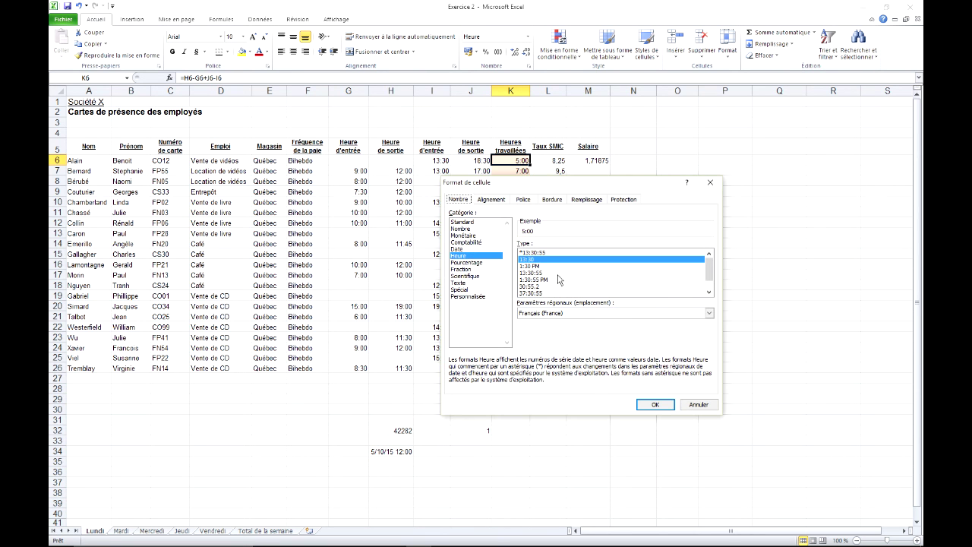
pyautogui.click(461, 222)
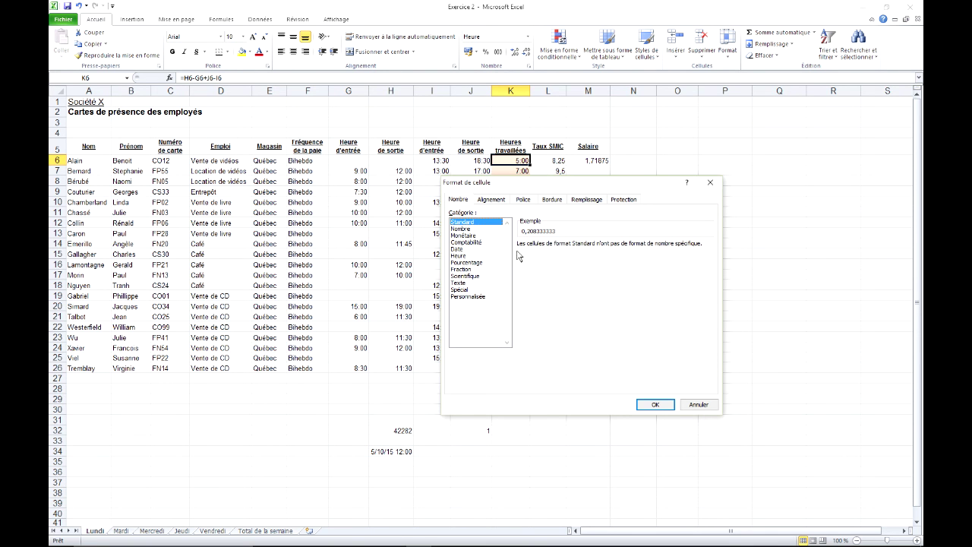
pyautogui.click(653, 404)
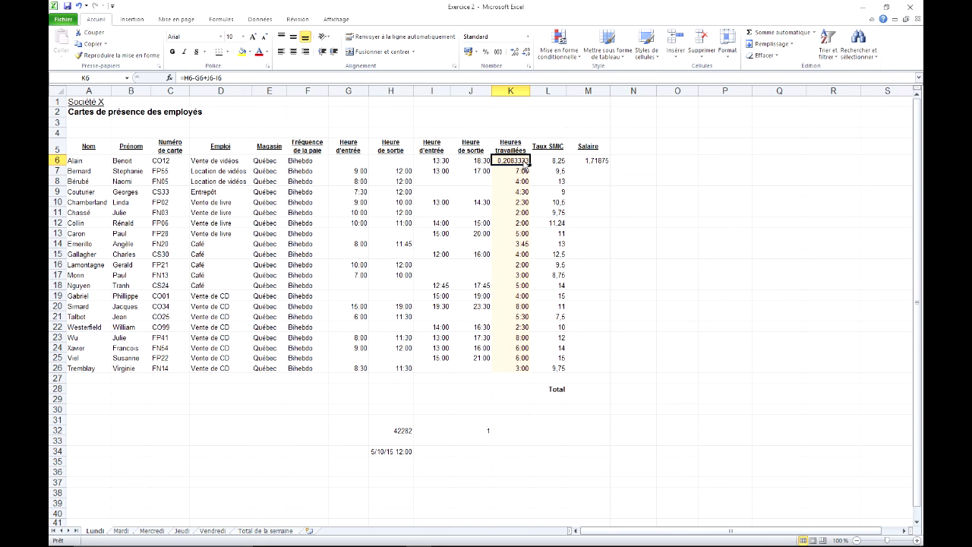
pyautogui.press('Right')
pyautogui.press('Right')
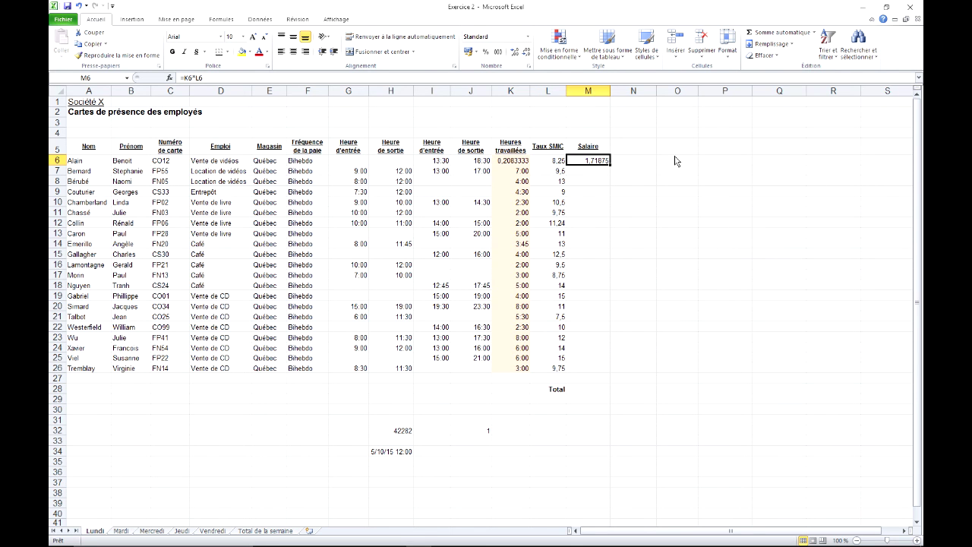
# Step: Enter the test formula =K6*24 in O6 to show the first employee's 5 hours
pyautogui.click(675, 165)
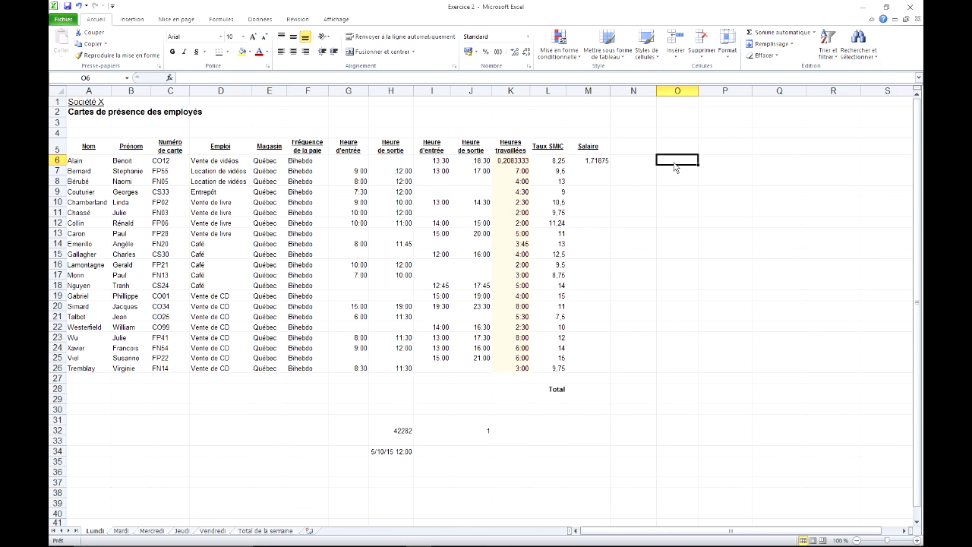
pyautogui.write('=')
pyautogui.click(515, 161)
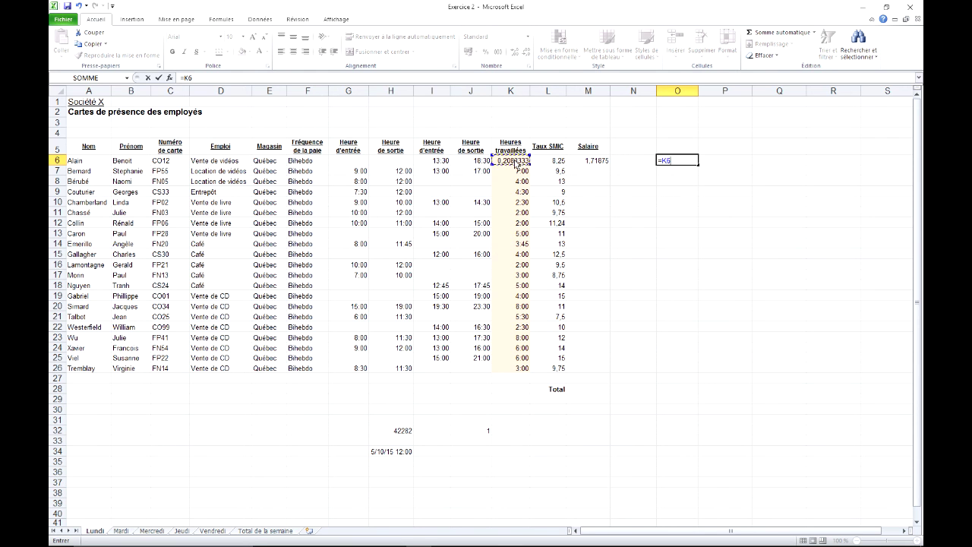
pyautogui.write('*')
pyautogui.press('Return')
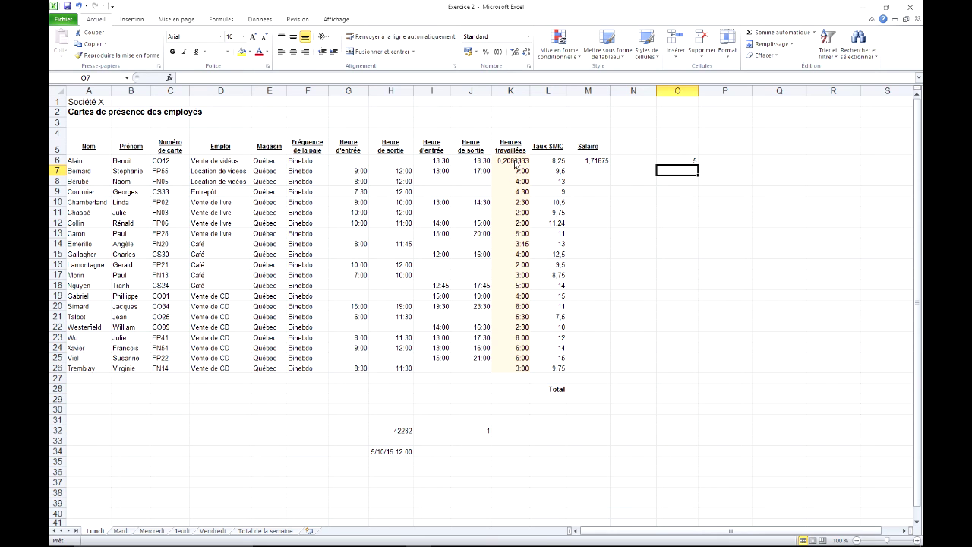
pyautogui.click(691, 161)
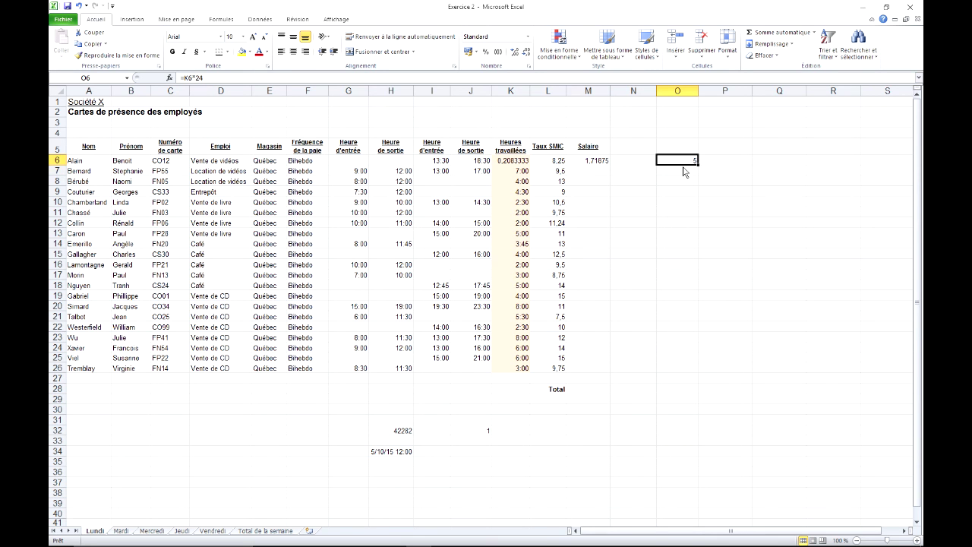
pyautogui.click(685, 202)
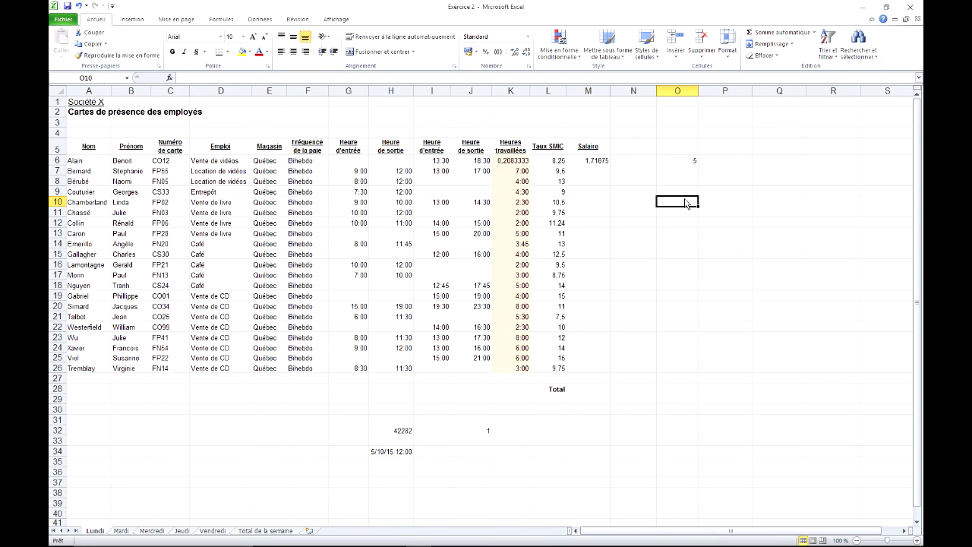
# Step: Enter the serial number 42154,4 in cell O10
pyautogui.write('42')
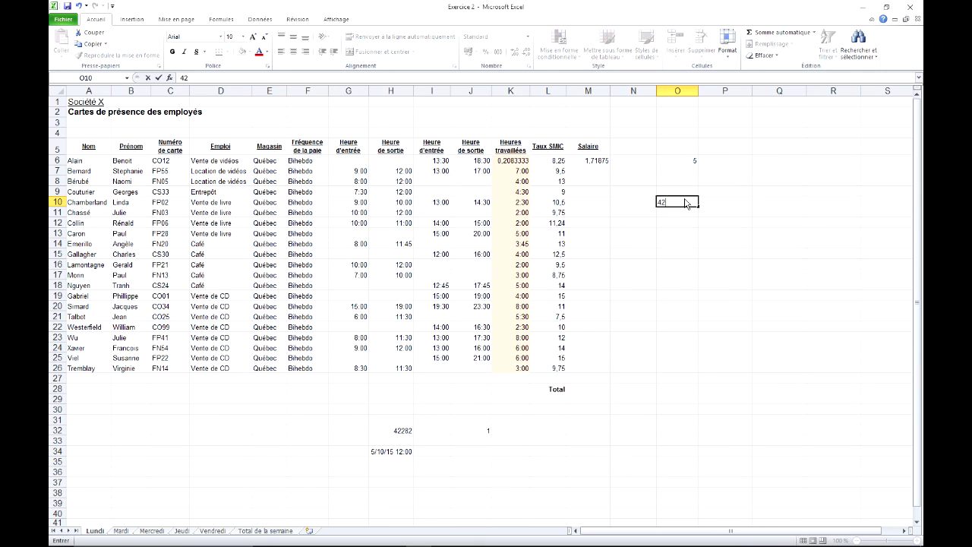
pyautogui.write('154,4')
pyautogui.click(684, 221)
pyautogui.click(684, 203)
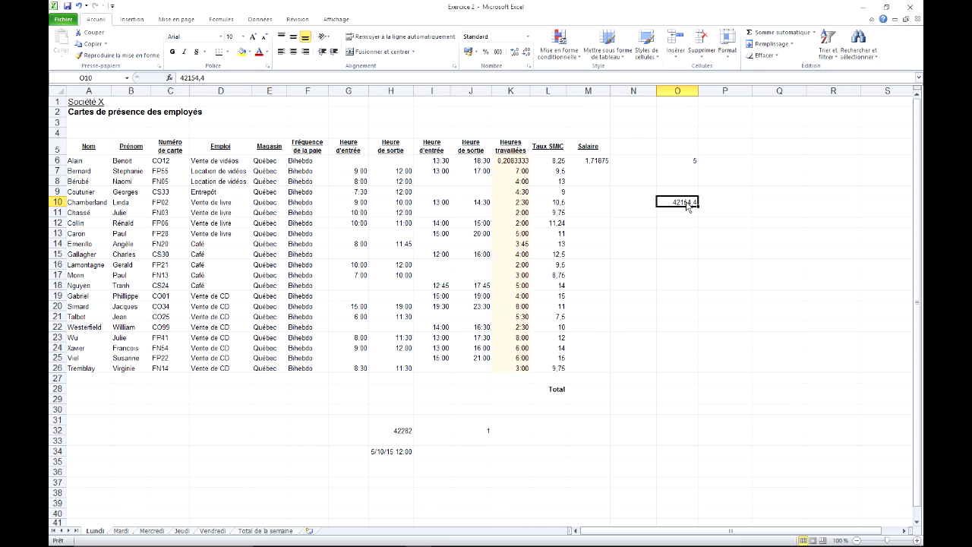
# Step: Format O10 with the 14/3/01 13:30 date-time type, then undo it back to a plain number
pyautogui.rightClick(678, 209)
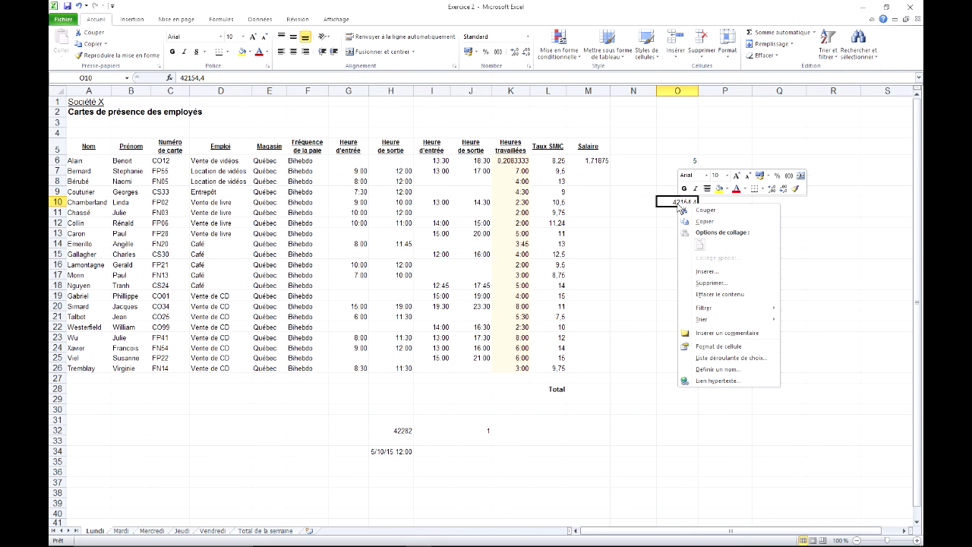
pyautogui.click(717, 346)
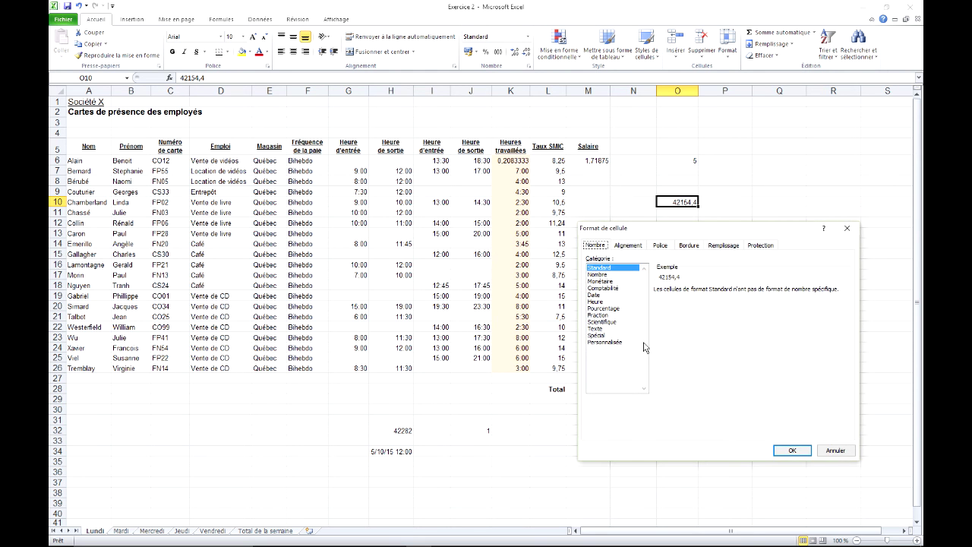
pyautogui.click(596, 295)
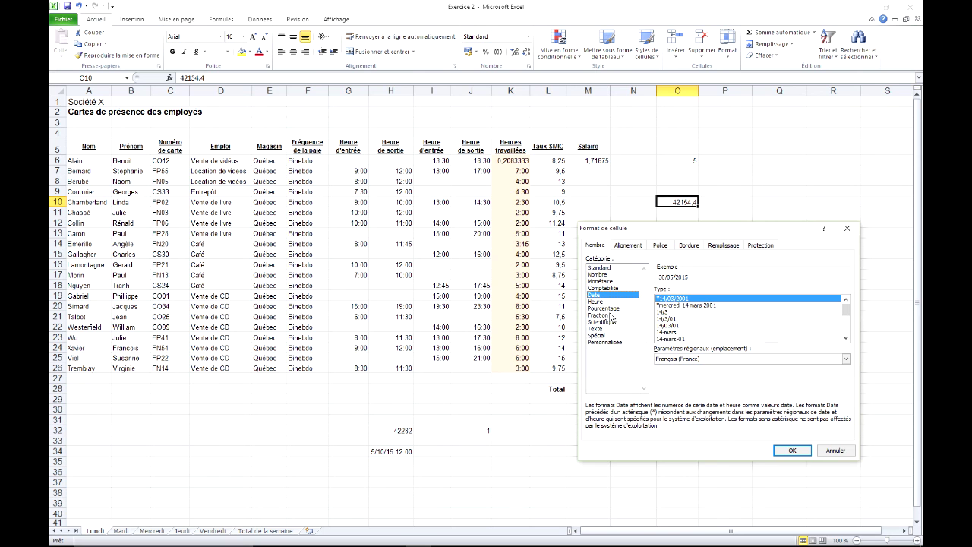
pyautogui.click(846, 331)
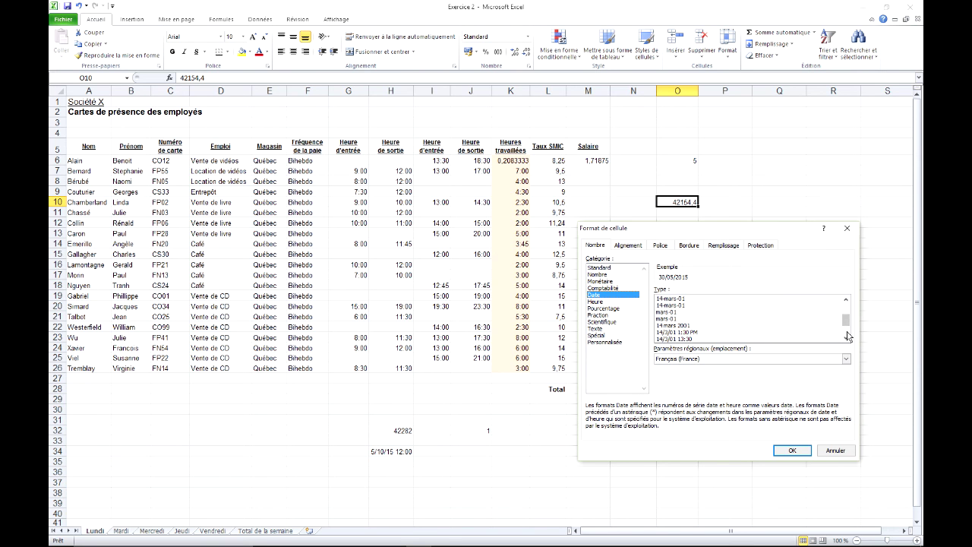
pyautogui.click(687, 338)
pyautogui.click(791, 450)
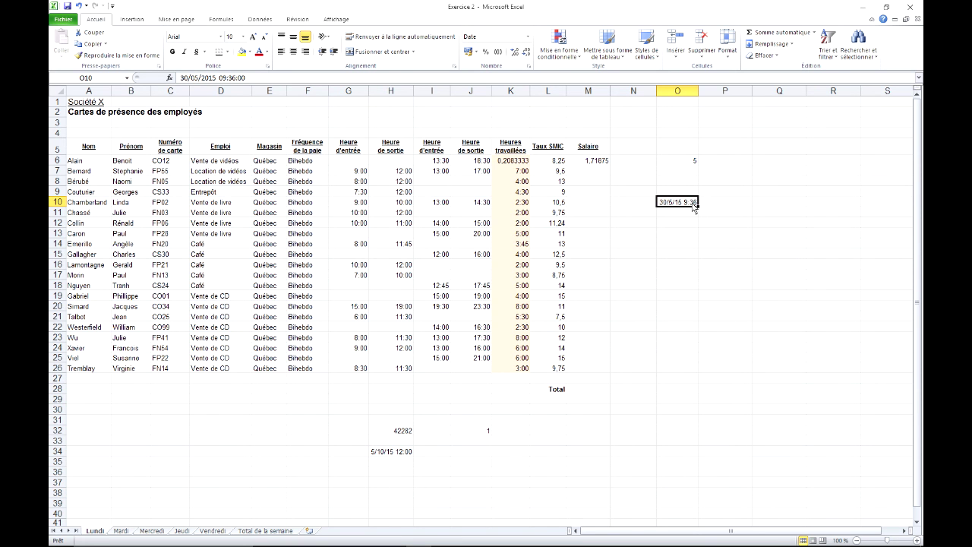
pyautogui.hotkey('ctrl', 'z')
pyautogui.scroll(4, 694, 206)
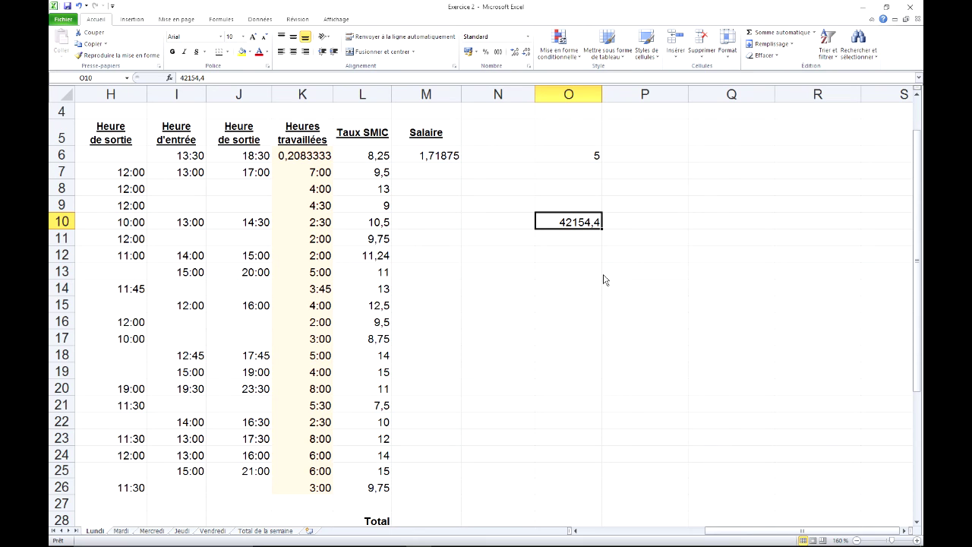